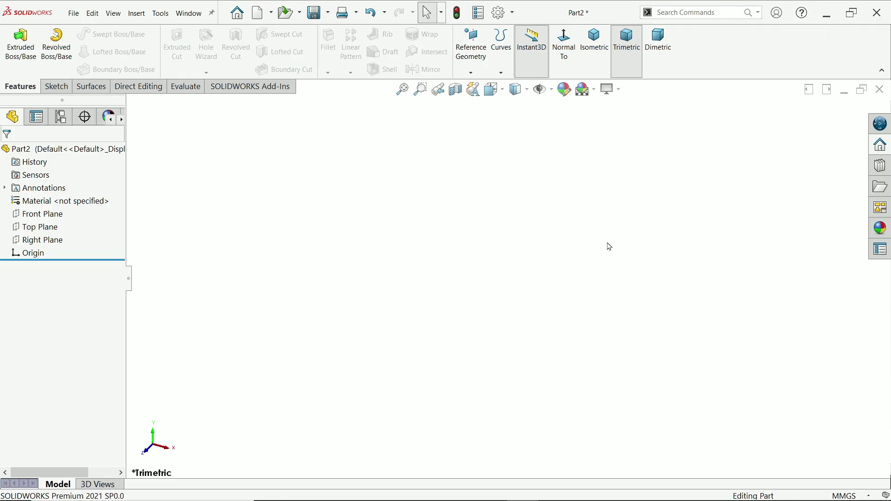
Sketch a circle about 180 mm in diameter on the Front Plane, centred on the origin
click(60, 215)
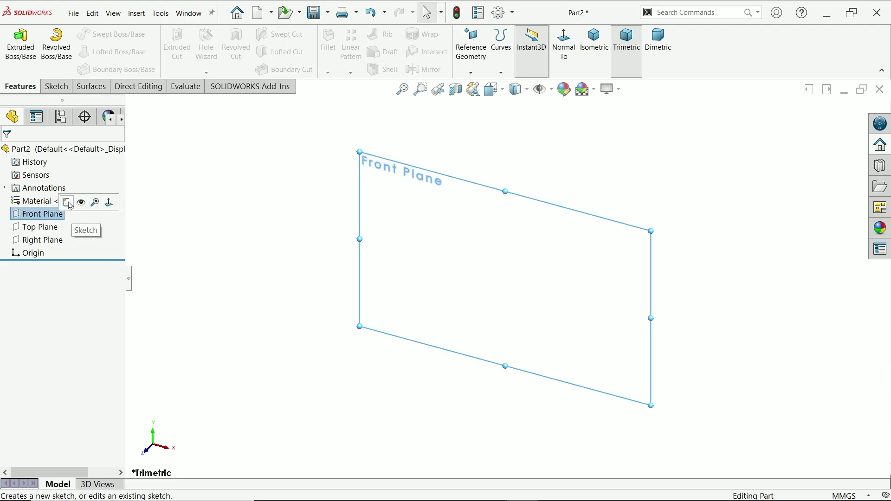
click(67, 203)
click(99, 40)
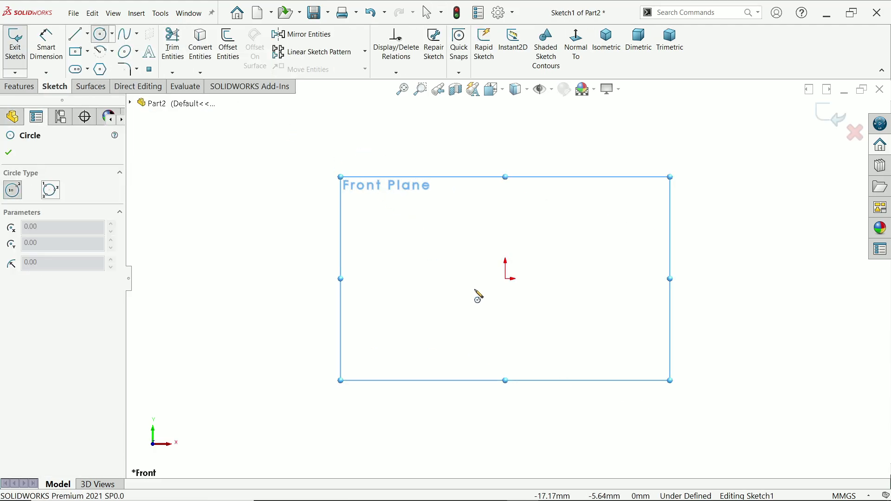
click(511, 282)
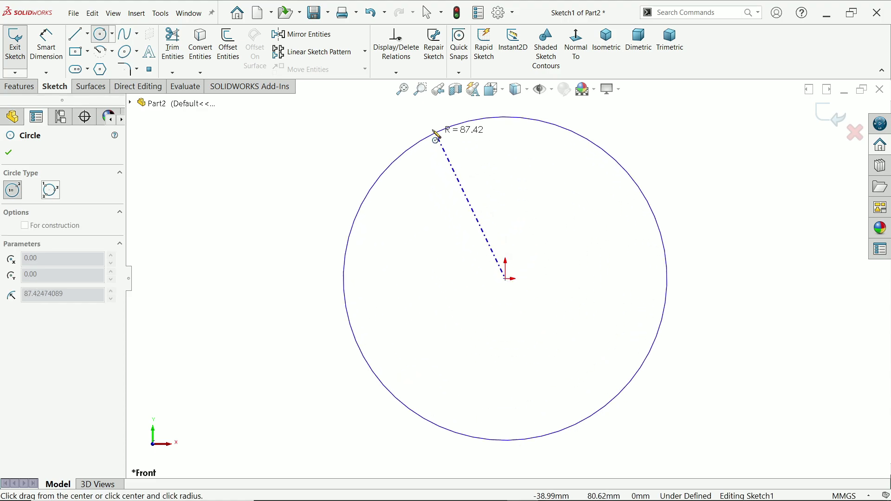
click(434, 134)
Dimension the circle's diameter and set it to 30 mm
click(47, 44)
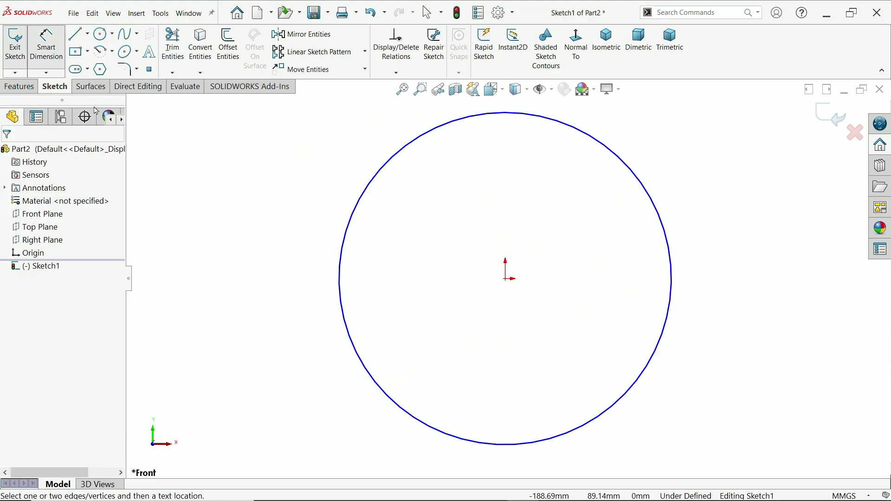
click(344, 261)
click(307, 267)
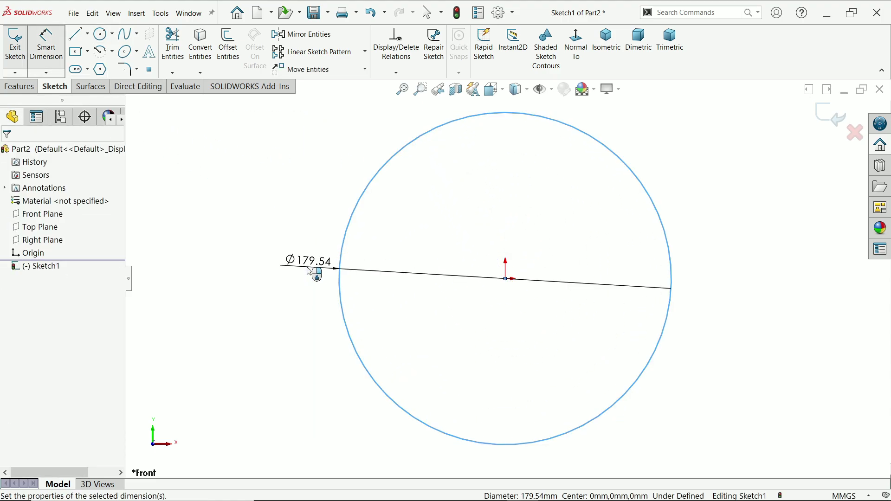
text(30)
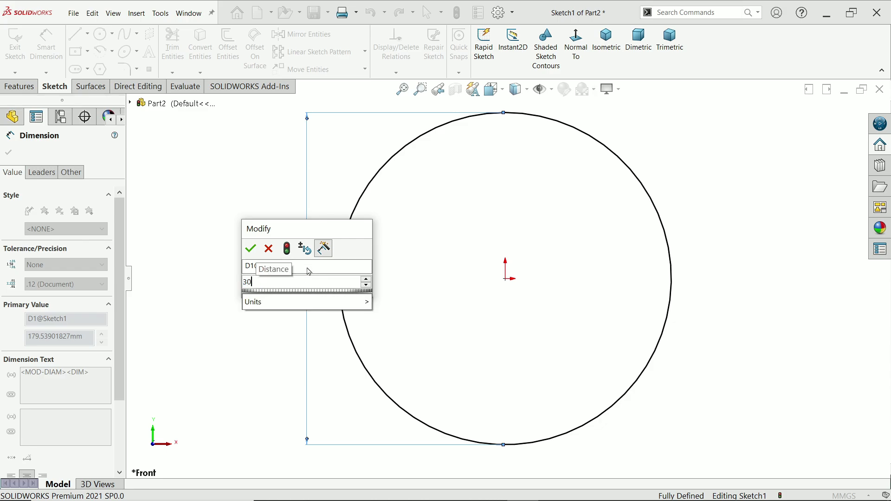
key(Return)
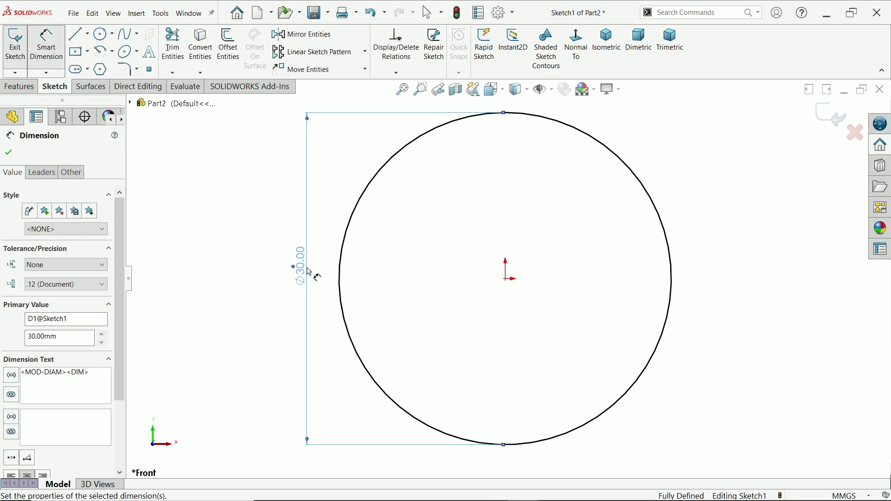
Extrude the circle as a Blind boss 150 mm deep from the sketch plane
click(18, 88)
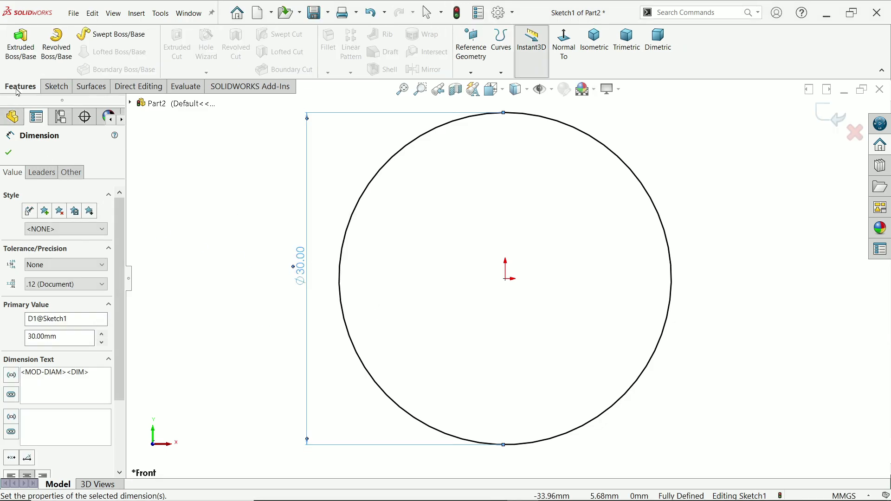
click(21, 46)
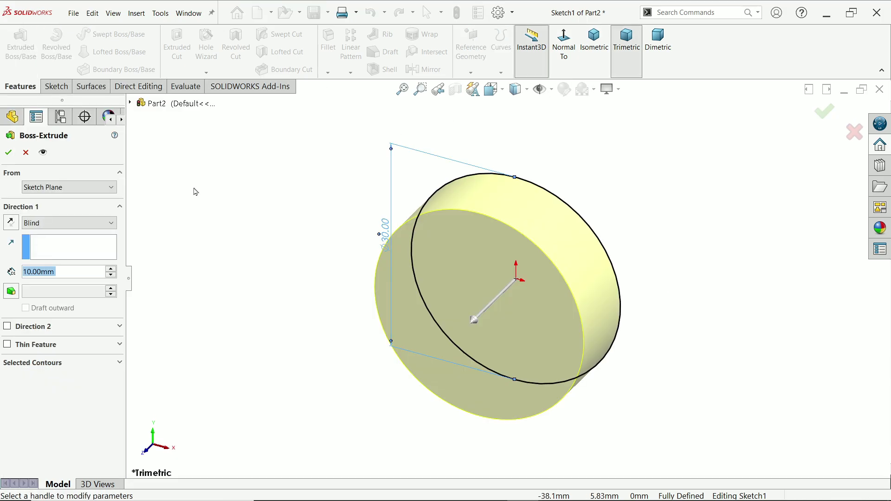
text(150)
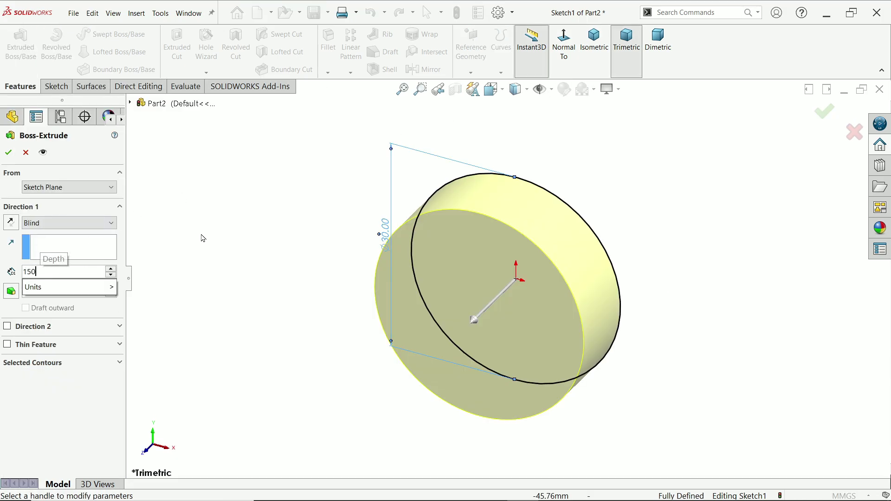
key(Return)
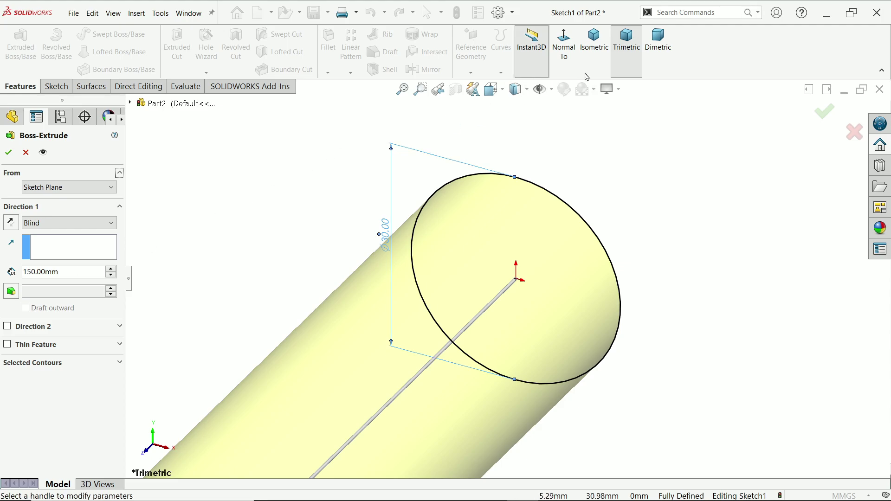
click(602, 58)
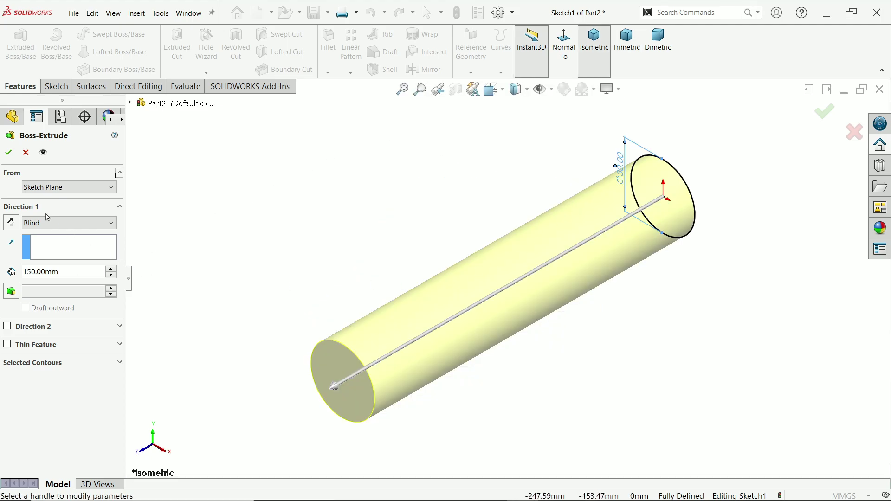
click(8, 154)
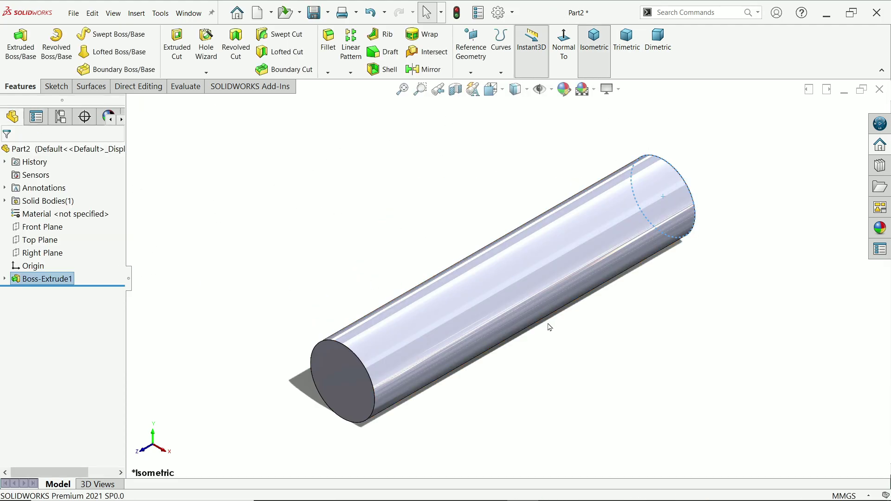
Assign the steel material AISI 1020 to the part
scroll(549, 328, down, 2)
right_click(99, 214)
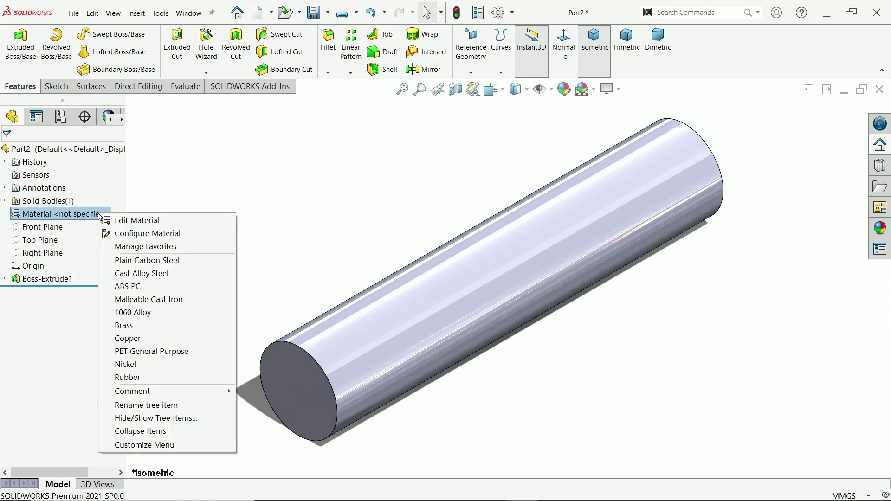
click(140, 224)
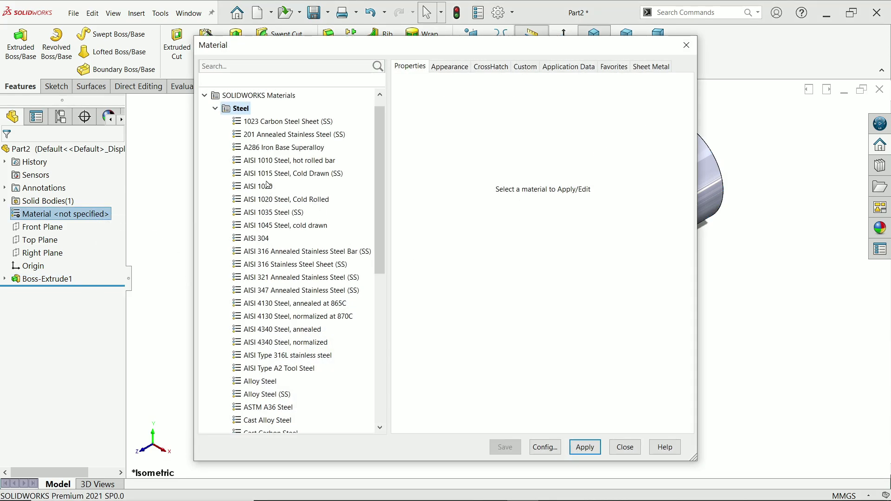
click(260, 186)
click(584, 448)
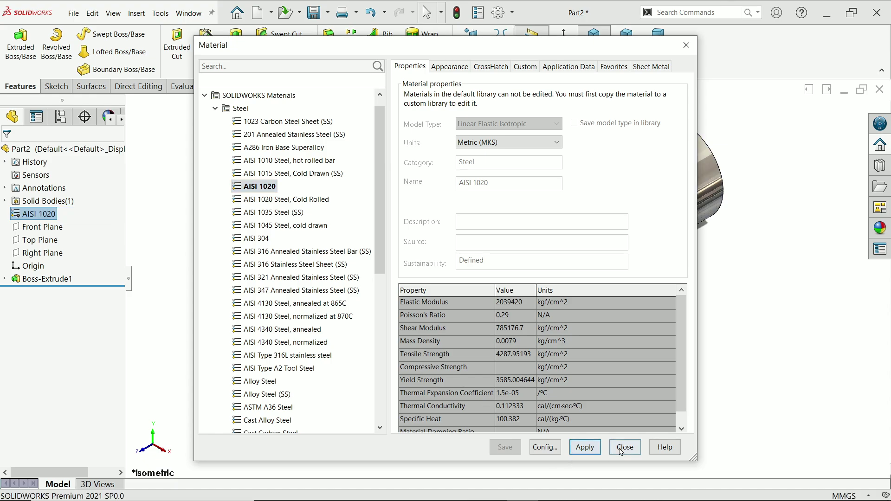
click(624, 447)
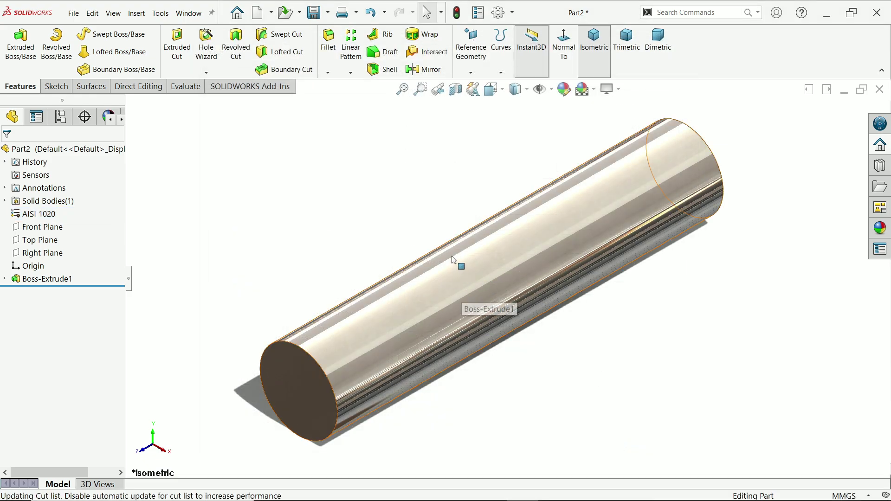
Search the commands for "Thread" and show where the Thread command is located
click(207, 73)
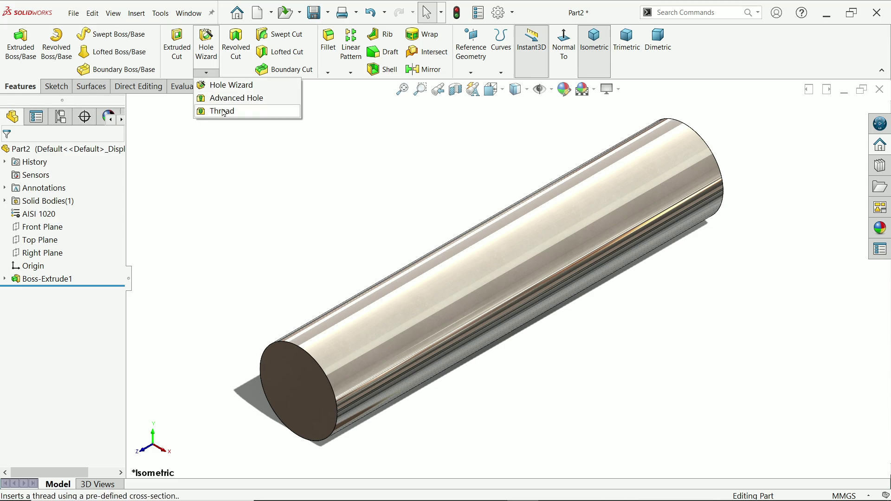
click(701, 12)
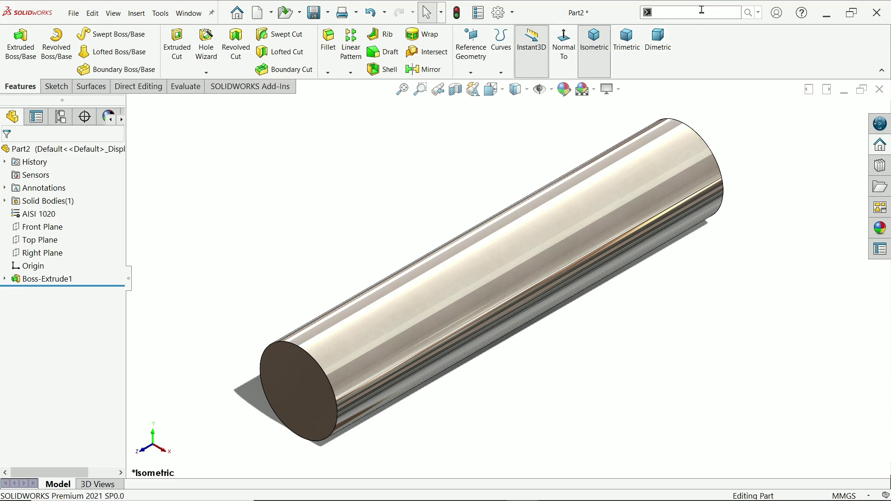
text(Thread)
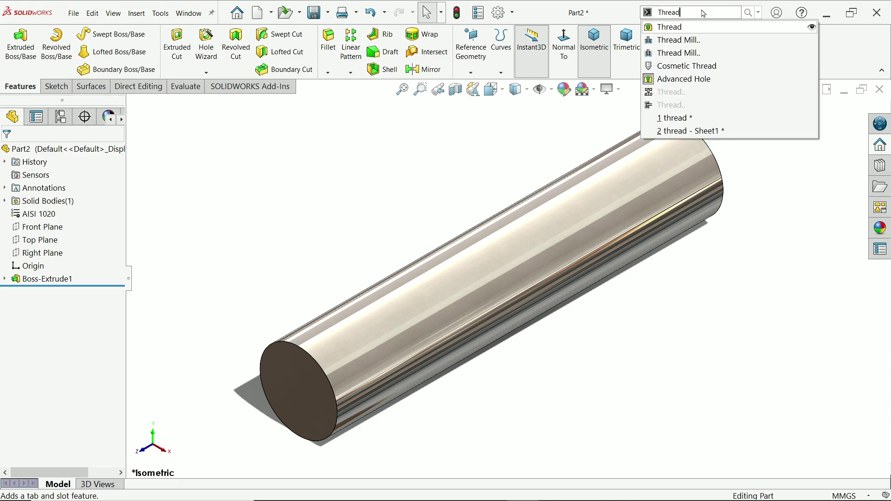
click(812, 28)
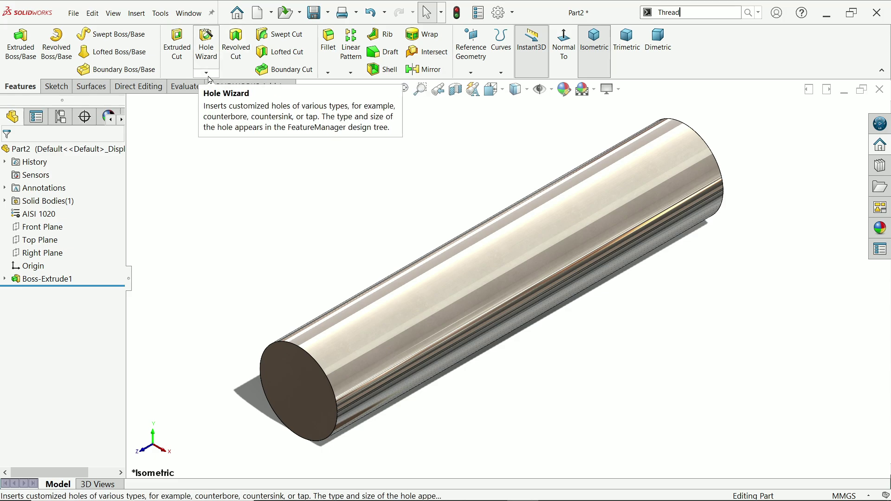
Start a Thread feature on the circular edge at the cylinder's front end
click(221, 112)
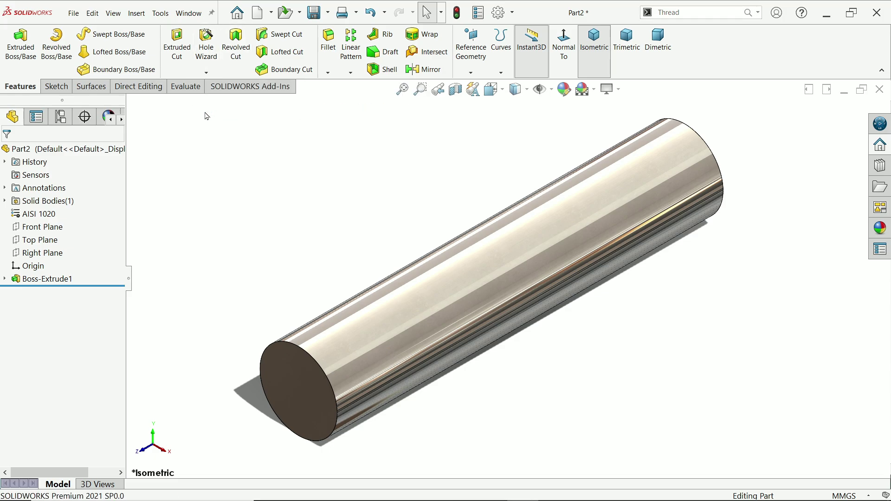
click(526, 275)
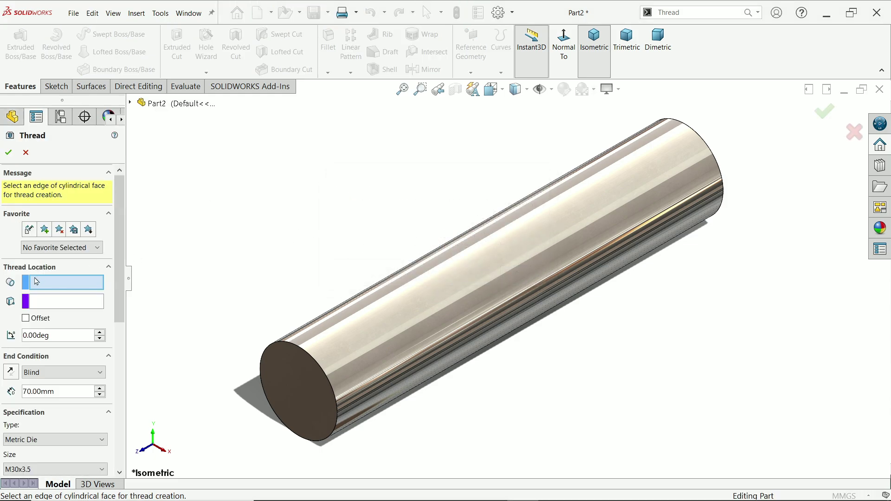
click(315, 361)
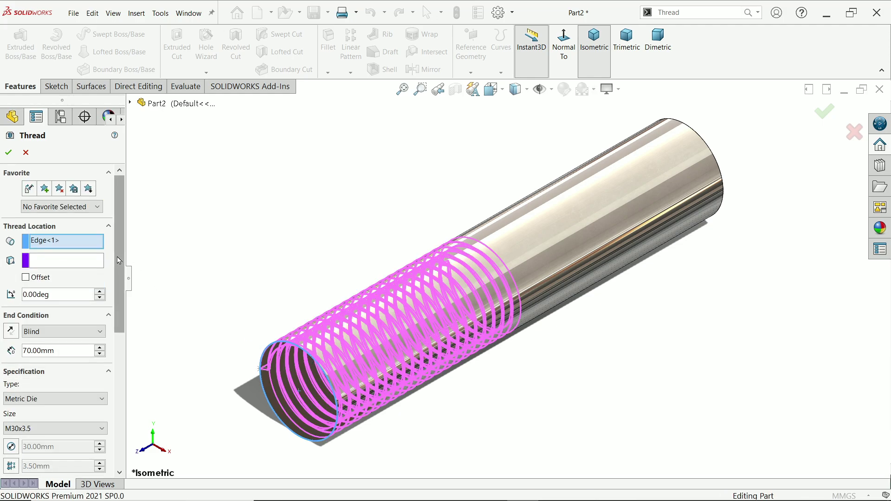
Choose Blind as the thread's end condition
scroll(29, 206, down, 2)
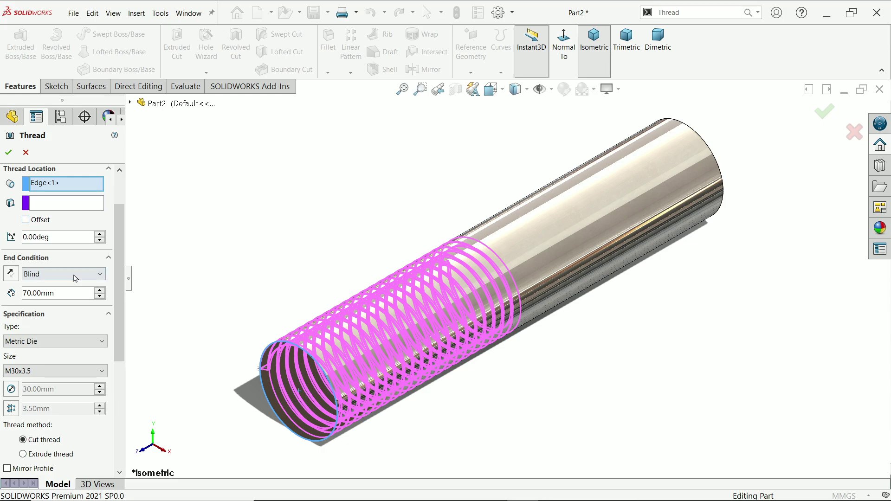
click(46, 274)
click(47, 273)
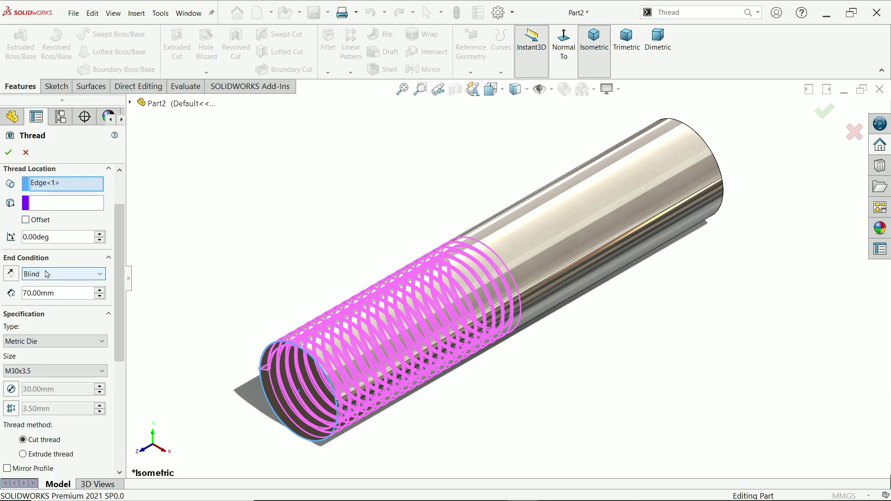
click(47, 274)
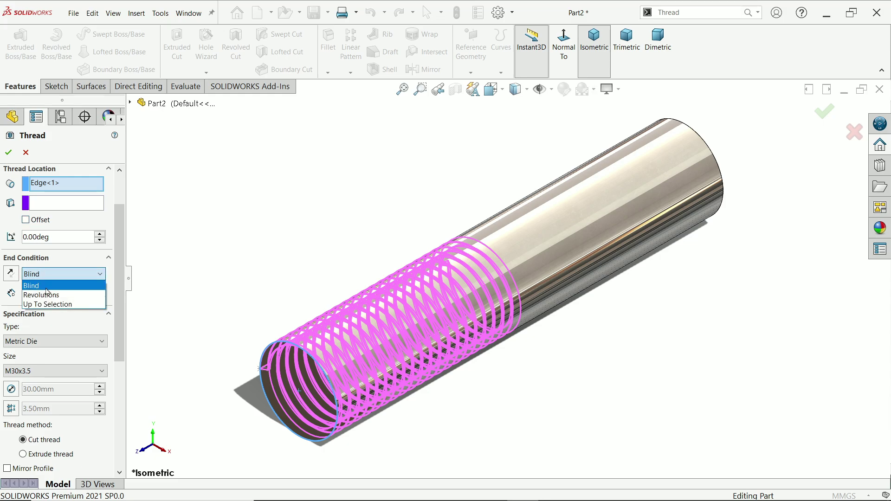
click(47, 287)
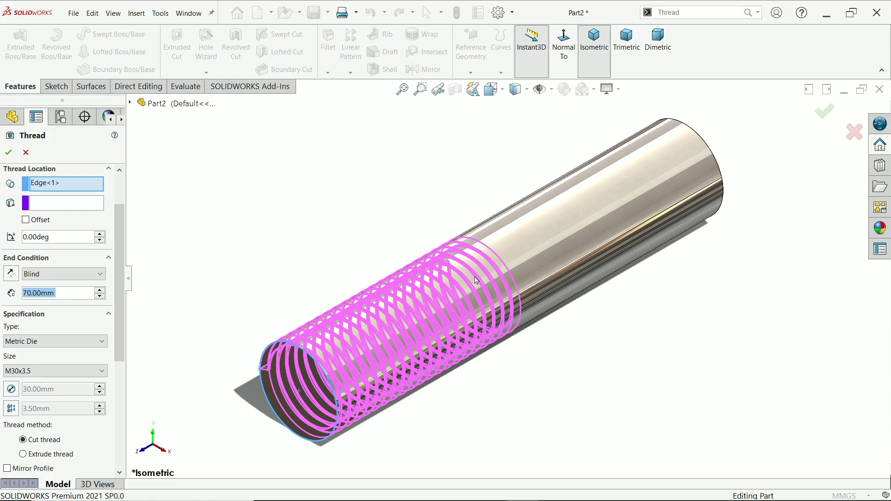
Specify the thread type as Metric Die with size M30x3.5
drag(117, 253, 116, 288)
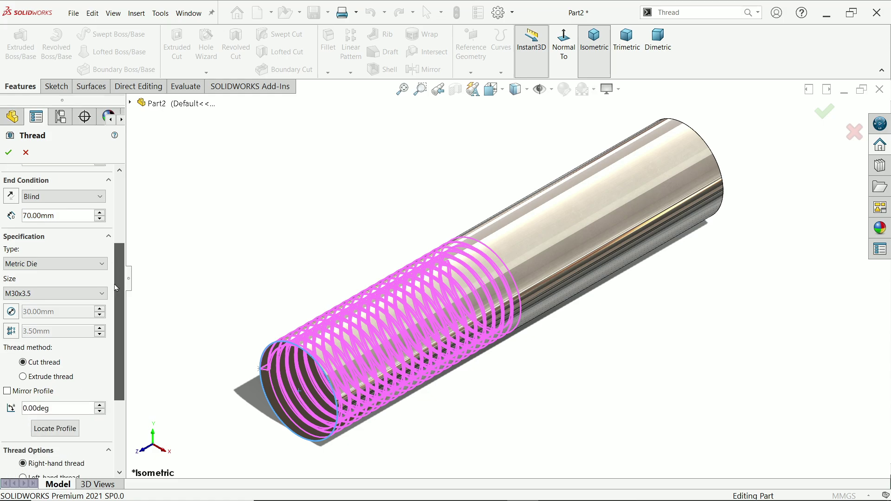
click(60, 264)
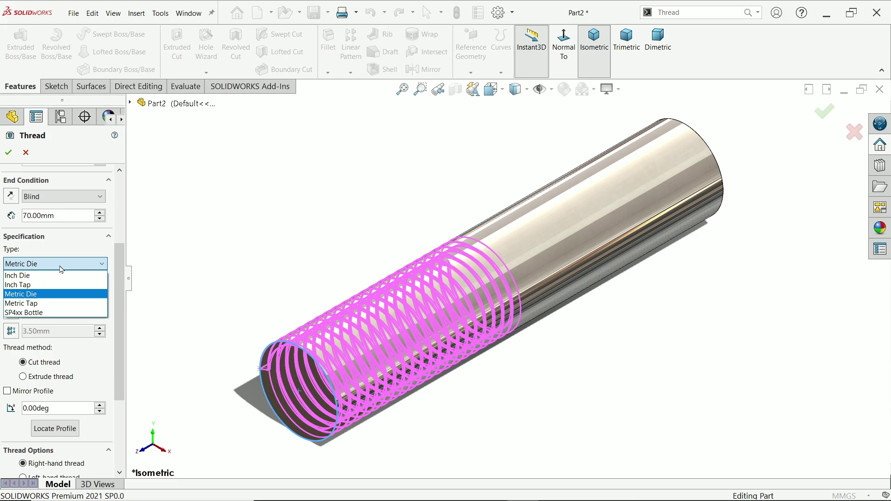
click(25, 295)
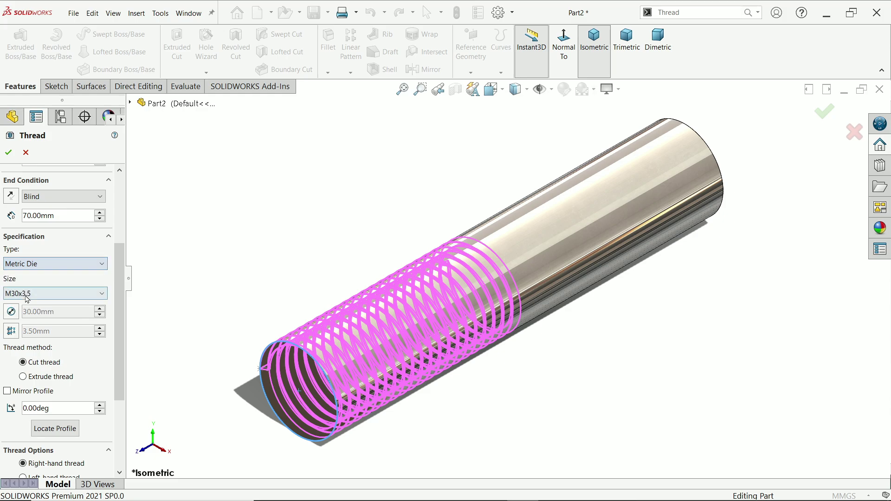
click(73, 294)
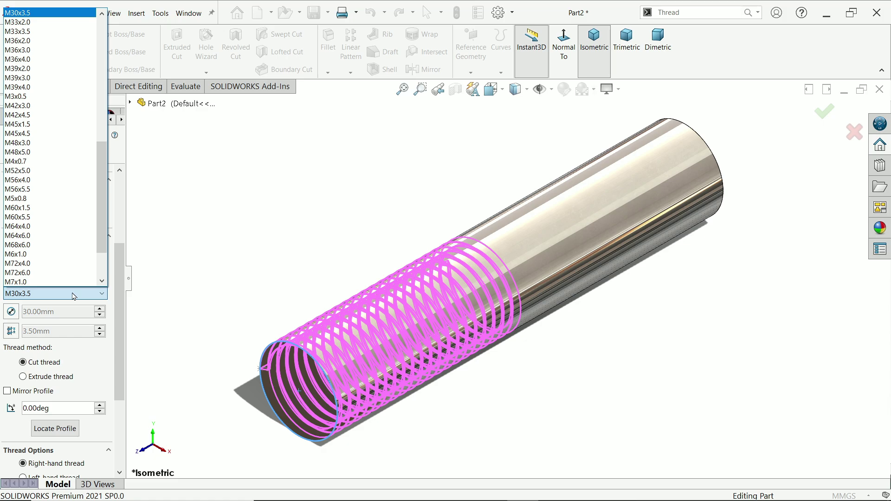
scroll(97, 227, up, 2)
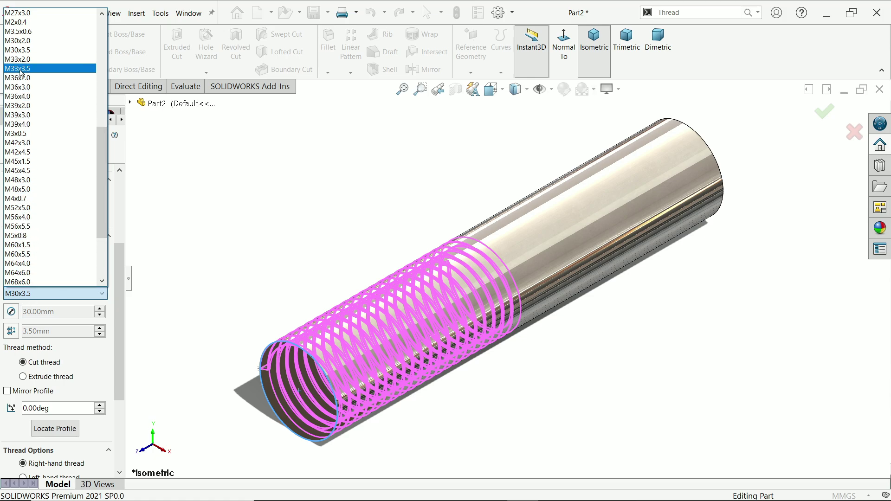
click(19, 49)
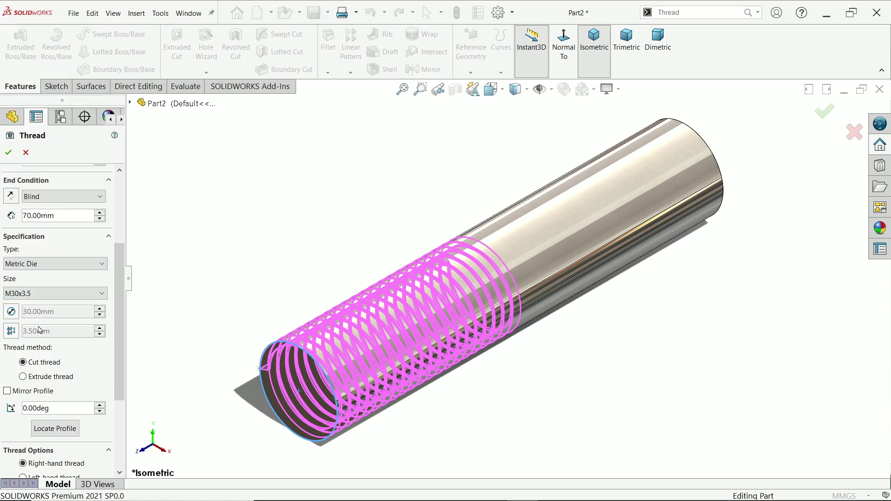
scroll(116, 364, down, 4)
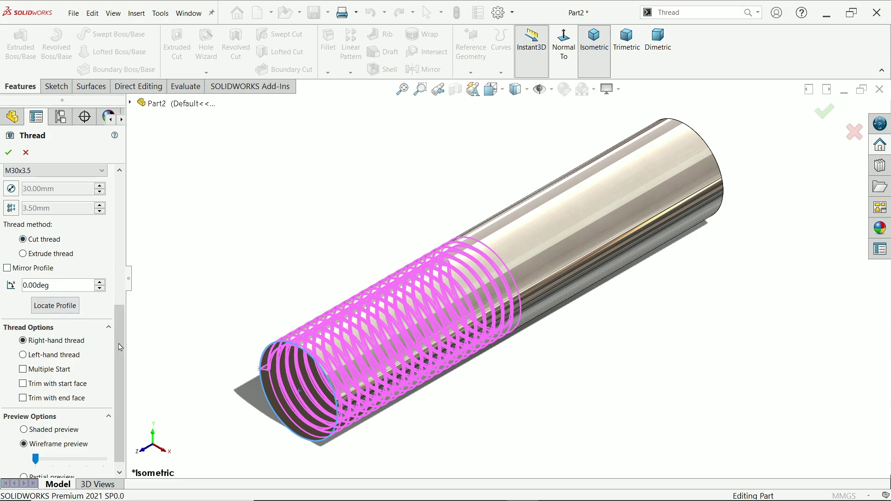
Cut the right-hand thread into the rod's front end with the current Thread settings
scroll(120, 347, down, 1)
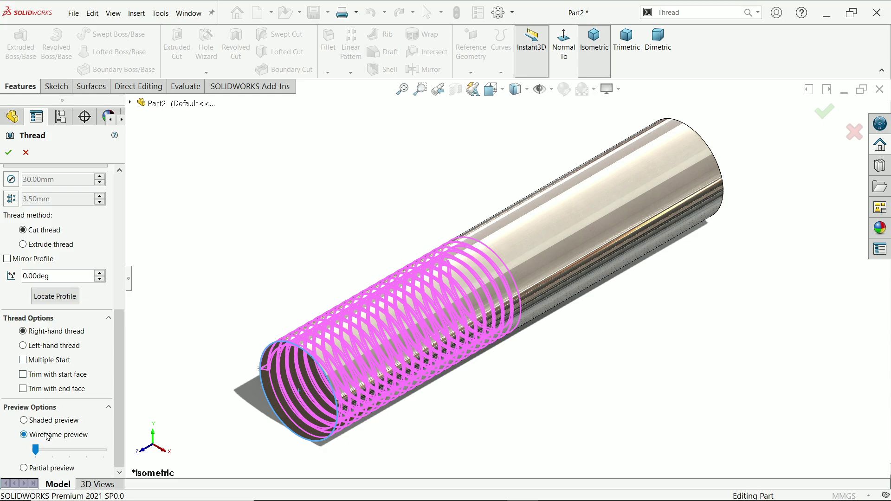
click(6, 153)
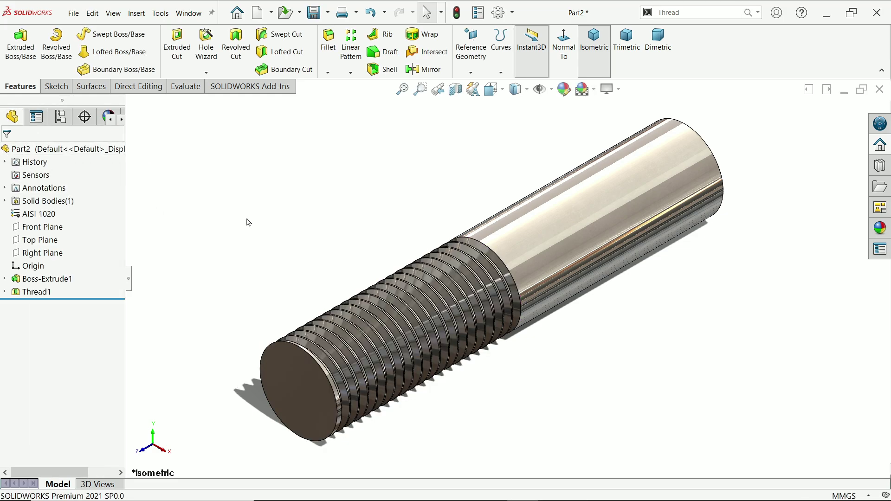
middle_drag(249, 221, 241, 200)
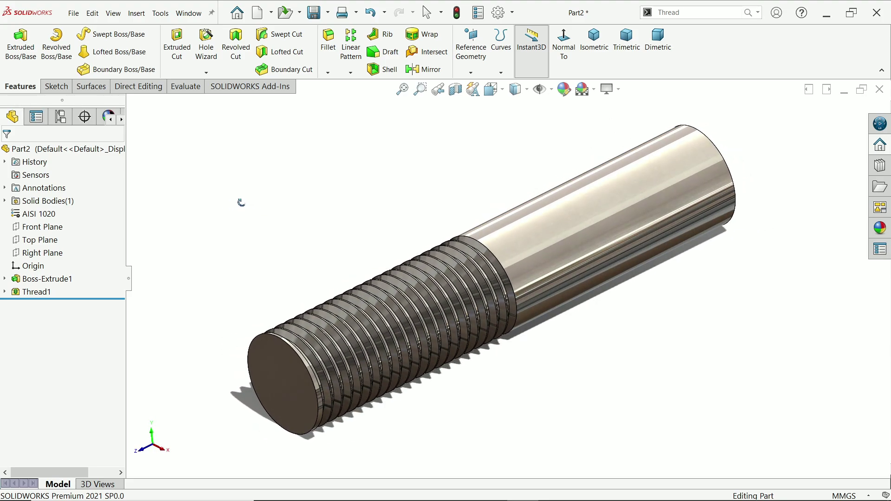
Save the part on the Desktop as "Thread vs cosmetic"
click(319, 17)
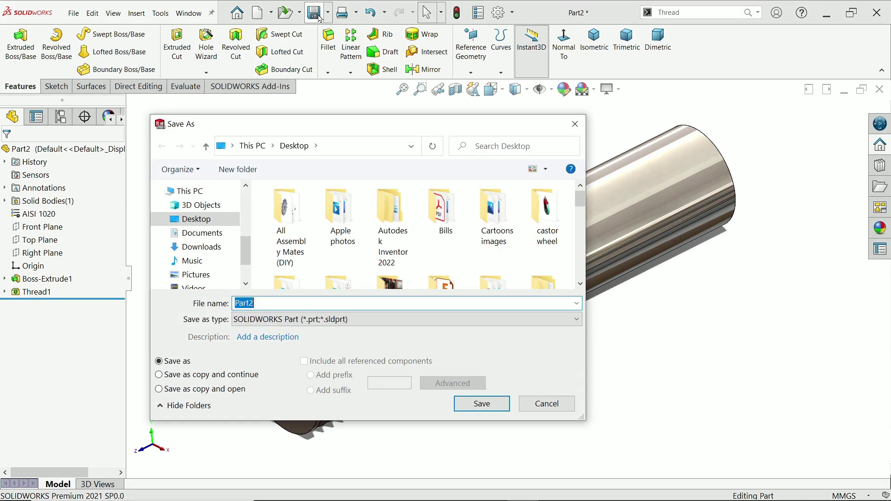
text(Thre)
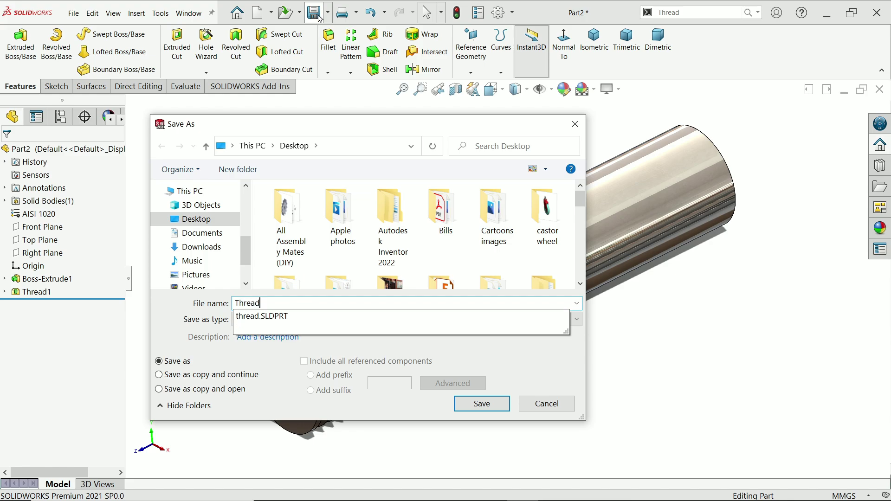
text(ad)
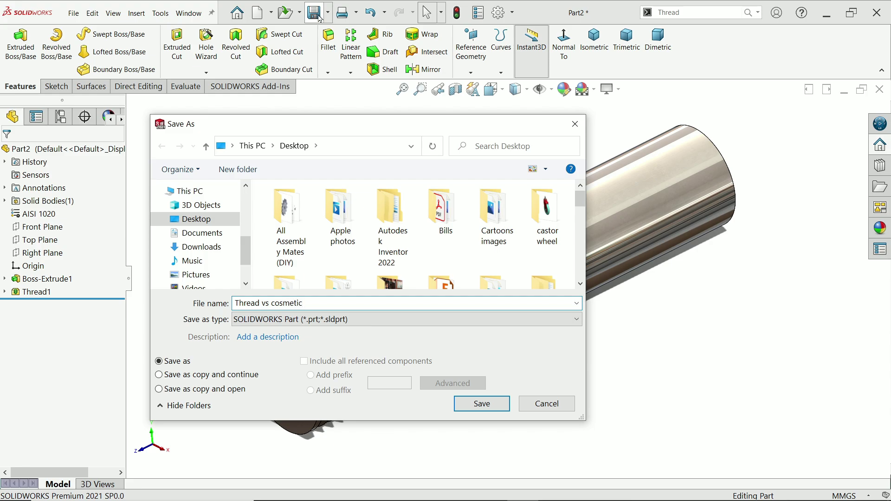
click(481, 404)
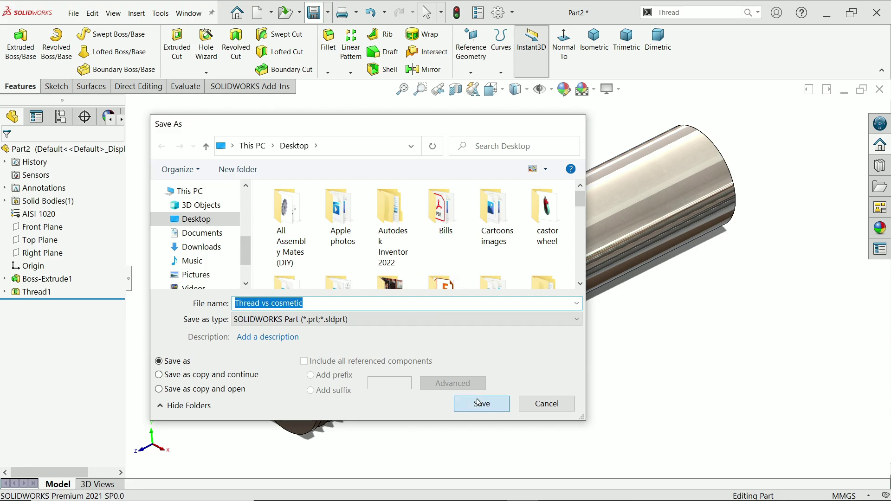
click(381, 210)
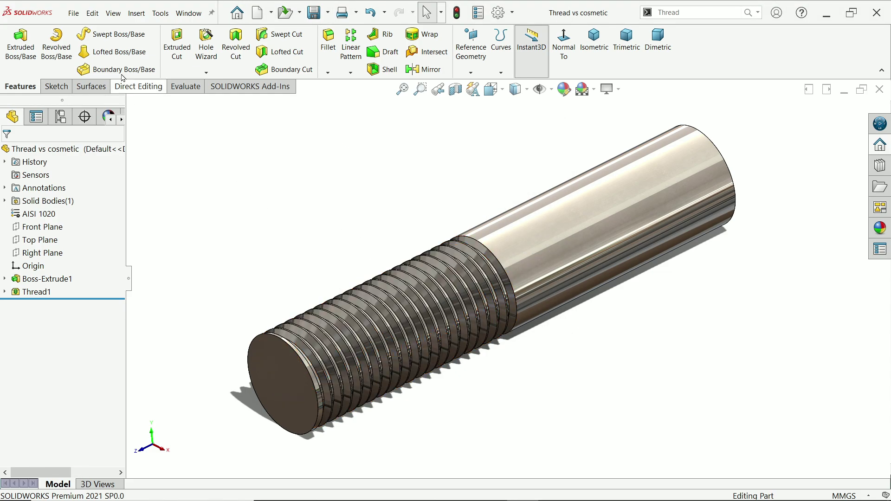
Create an A3 (ISO) drawing from the part and place only its Top view in the sheet's upper left area
click(75, 13)
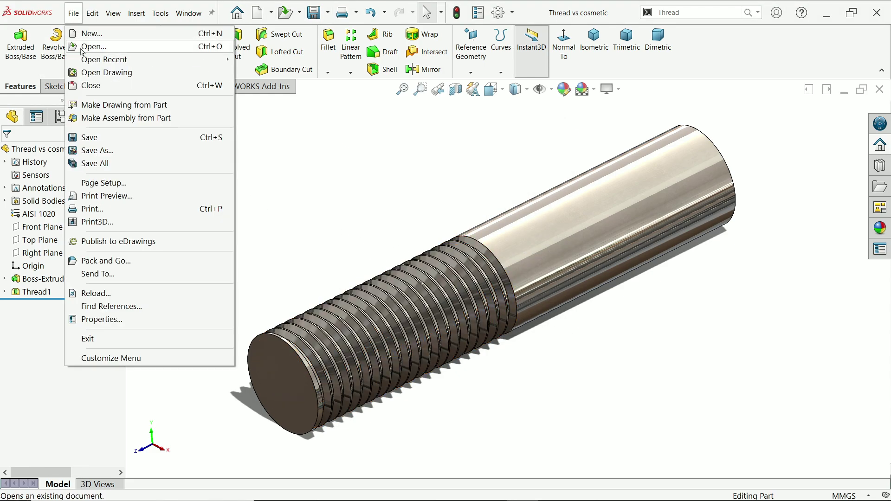
click(102, 106)
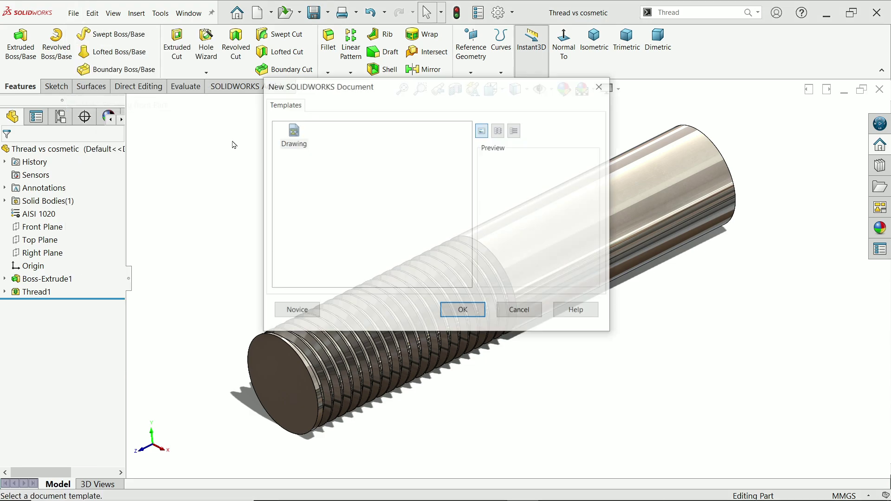
click(462, 310)
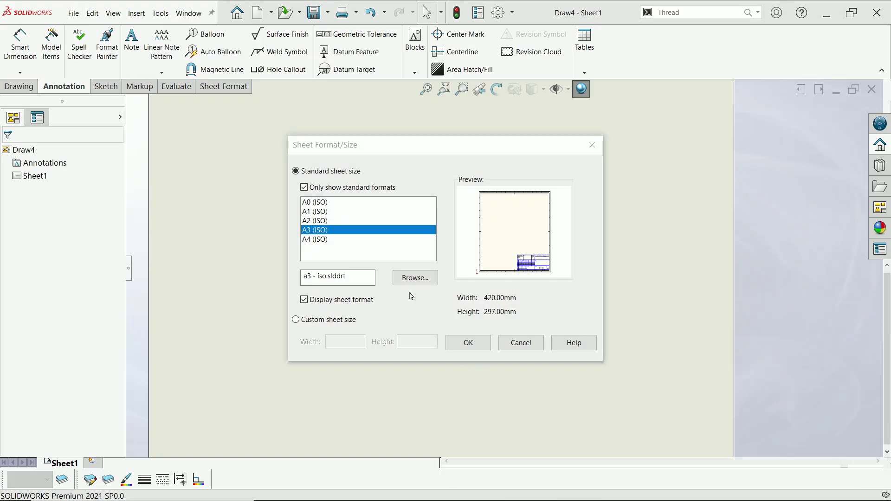
click(468, 342)
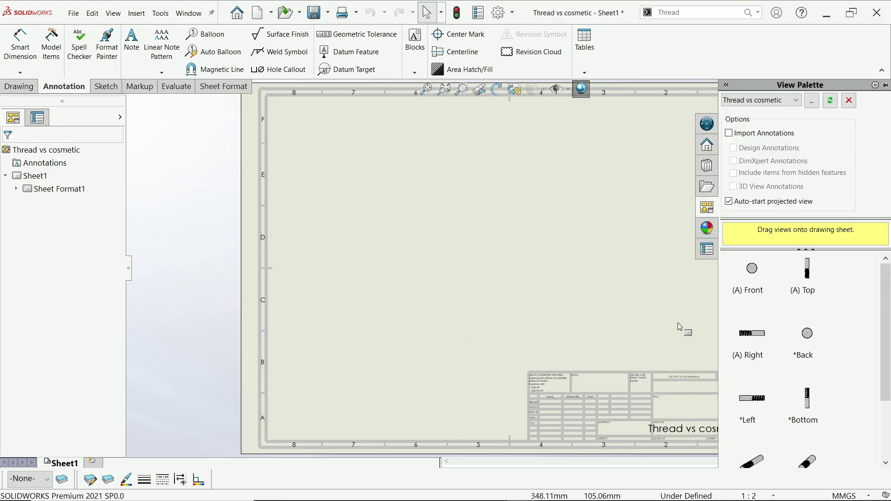
drag(808, 277, 415, 228)
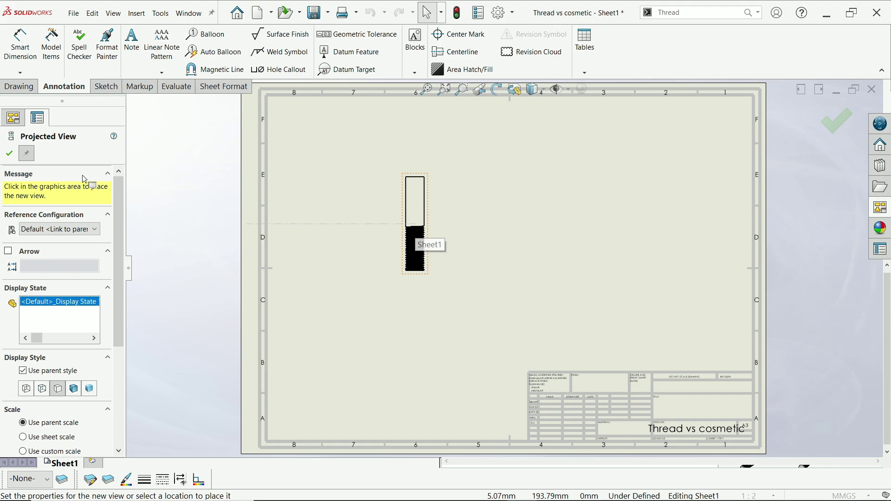
click(11, 153)
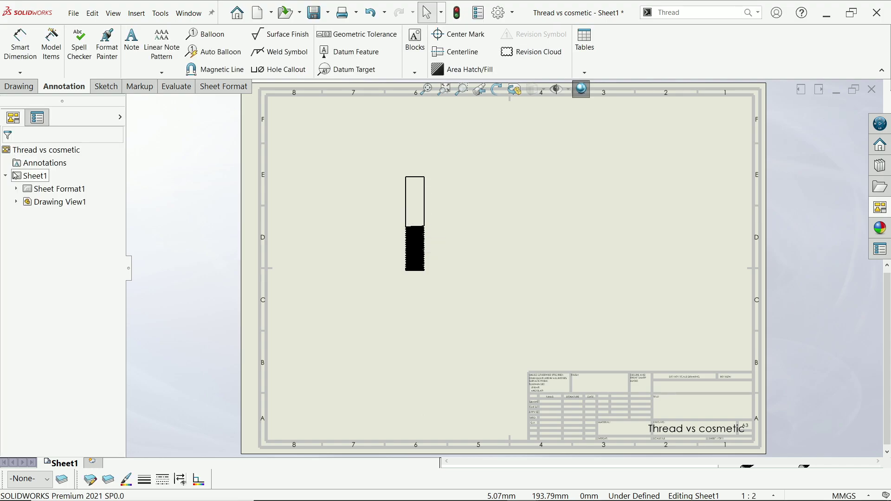
Set the drawing sheet's scale to 1:1 and move the Top view slightly lower on the sheet
right_click(45, 180)
click(94, 275)
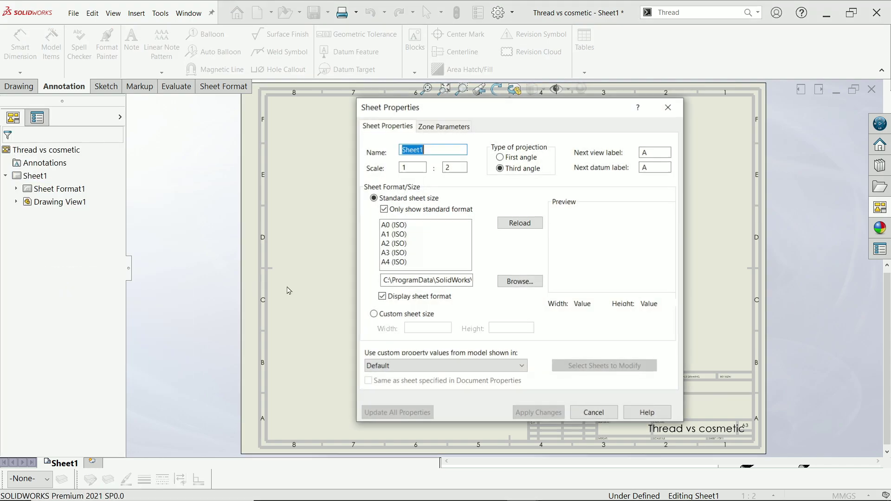
double_click(454, 167)
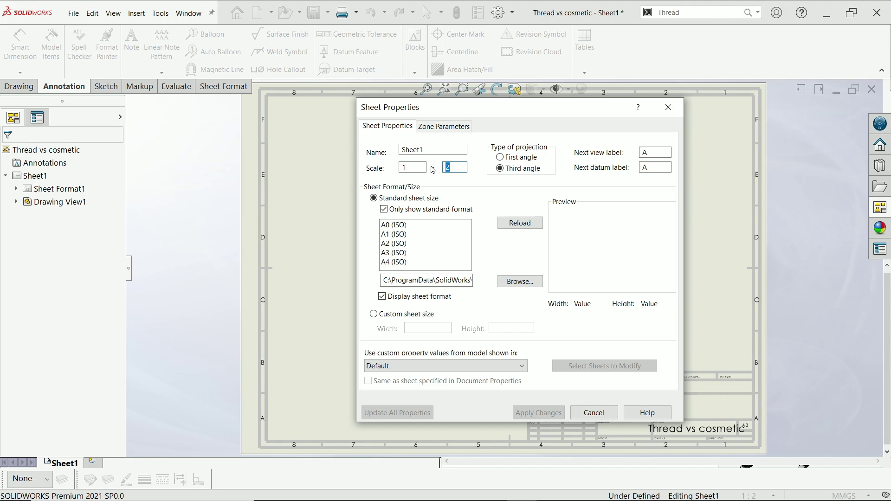
text(1)
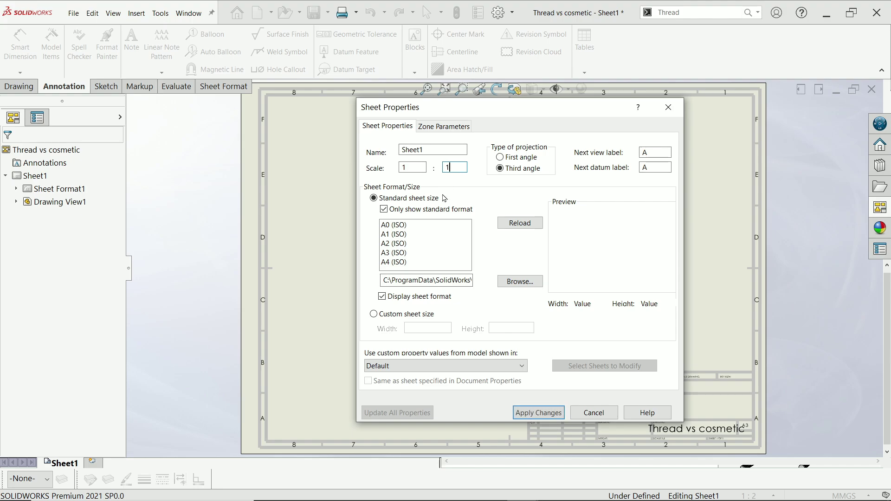
click(538, 413)
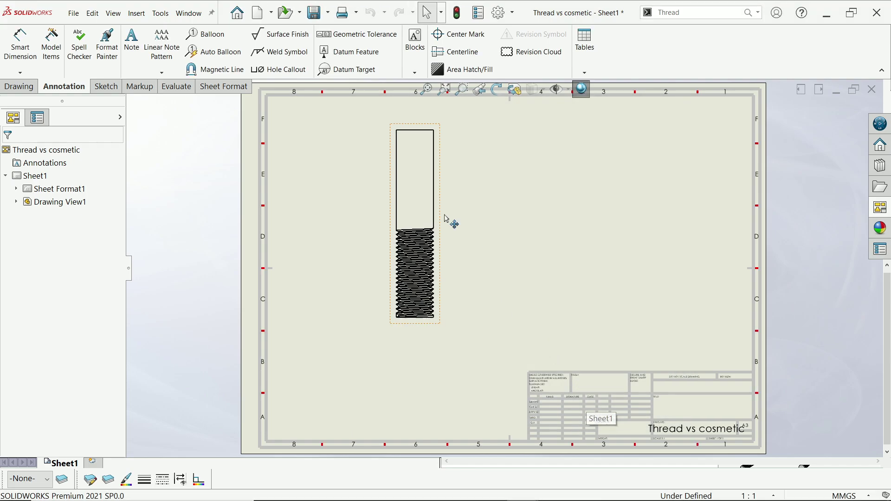
drag(450, 224, 450, 246)
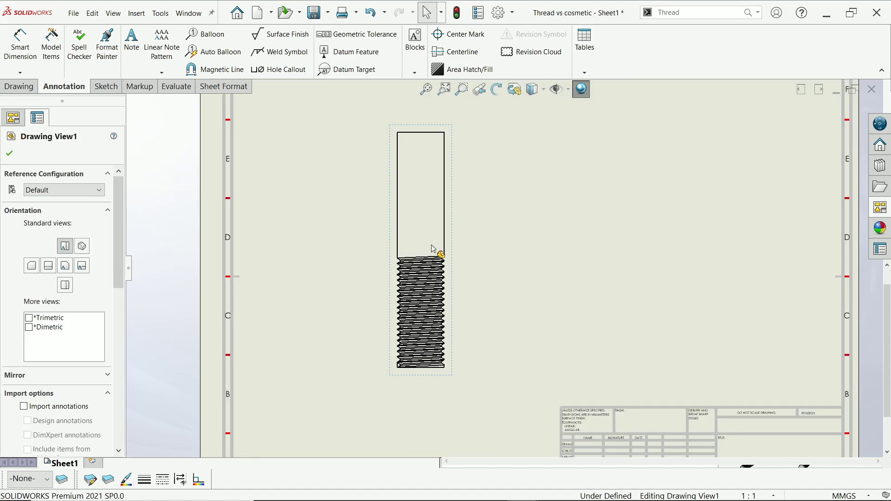
Examine up close how the cut thread is drawn in the Top view
scroll(437, 325, down, 4)
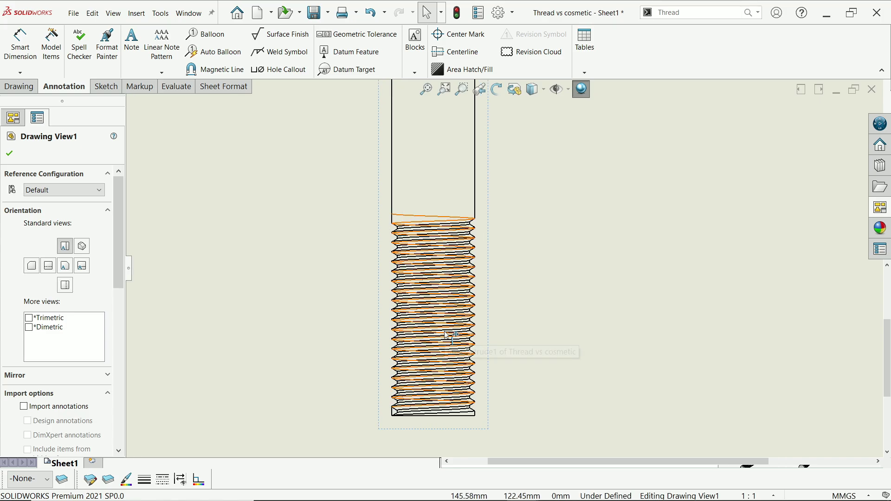
scroll(425, 320, down, 1)
scroll(427, 271, up, 3)
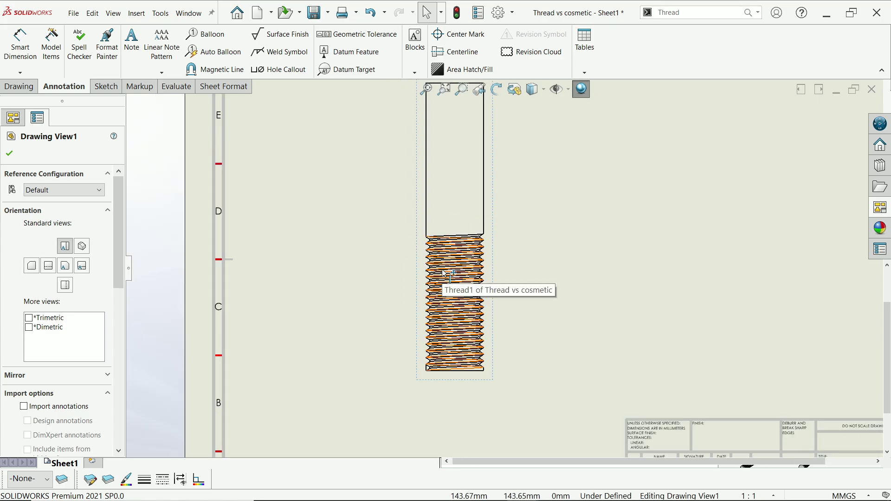
scroll(515, 223, down, 2)
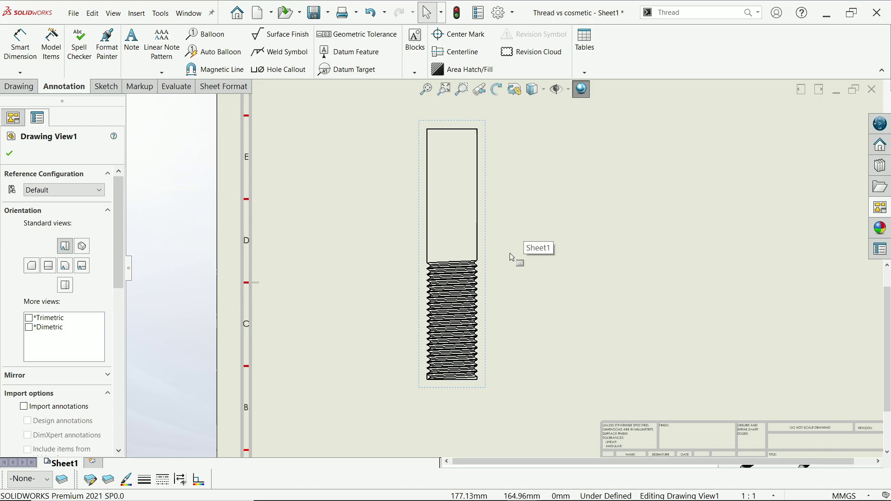
scroll(491, 265, down, 1)
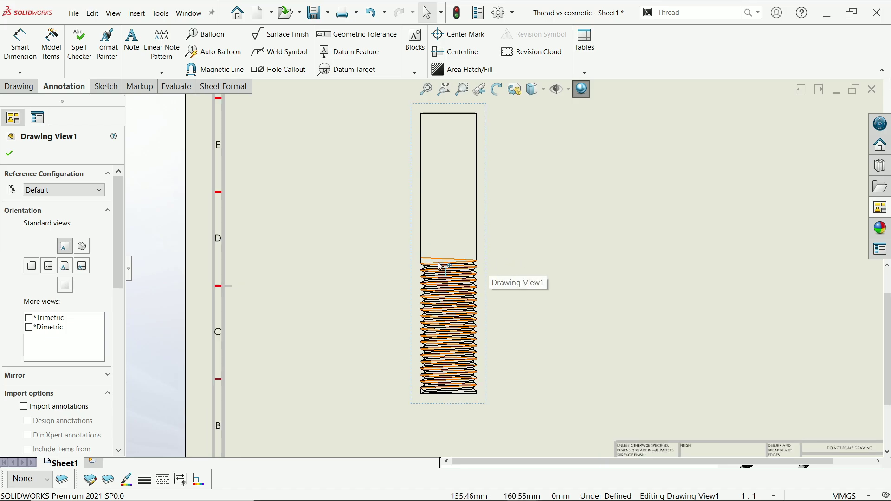
click(9, 153)
Return to the part document and start a Cosmetic Thread on the circular edge at the rod's unthreaded end
click(180, 21)
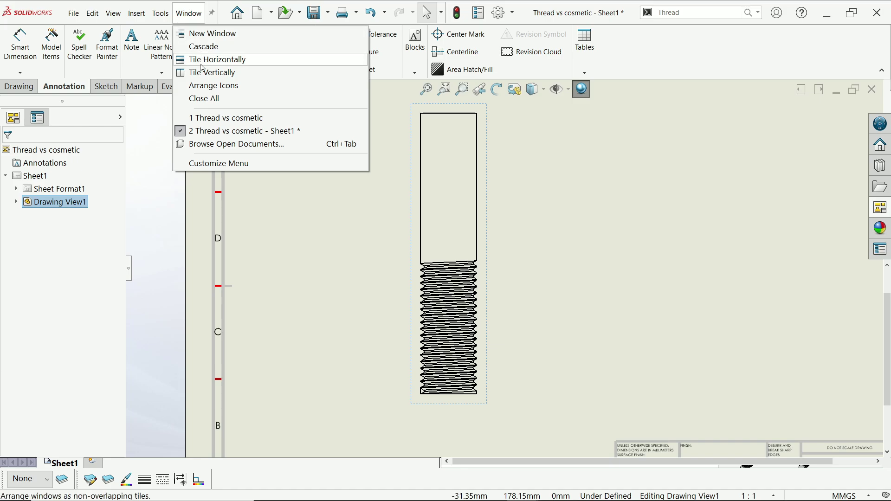
click(208, 118)
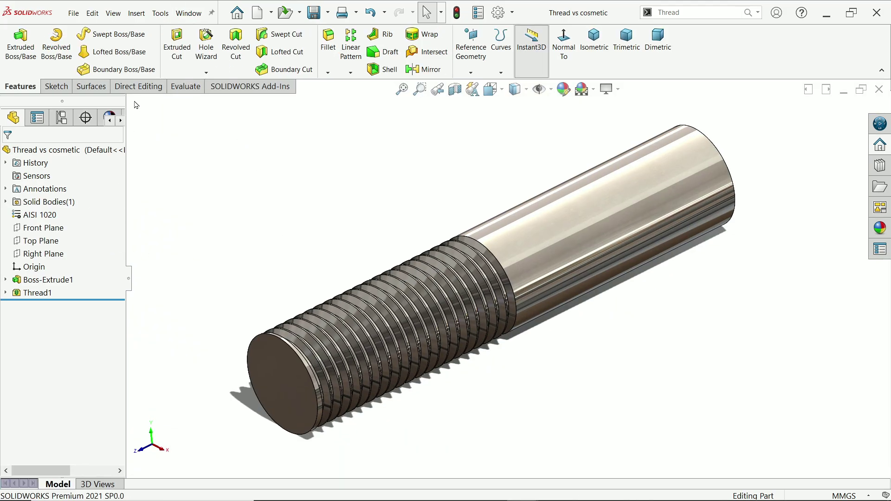
click(141, 17)
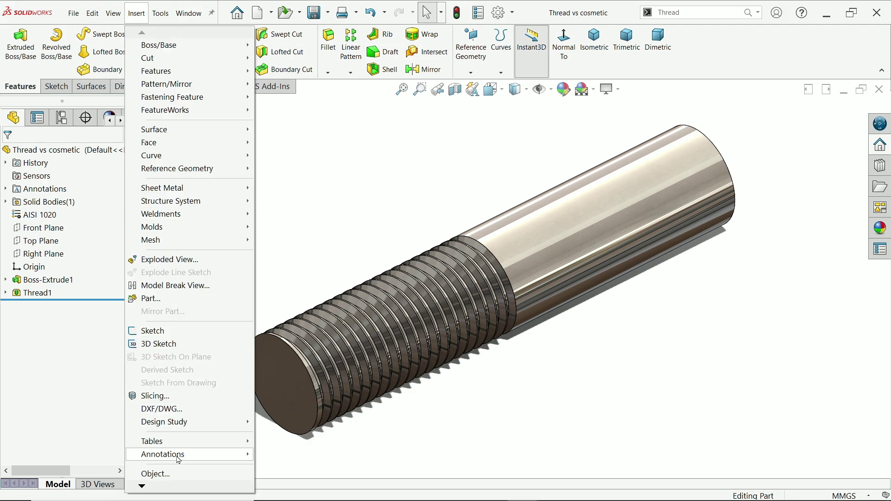
mouse_move(179, 461)
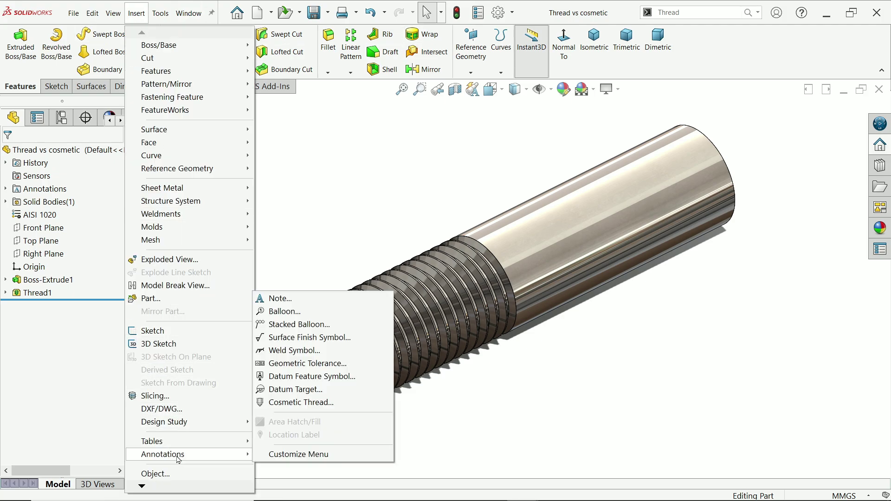
click(292, 403)
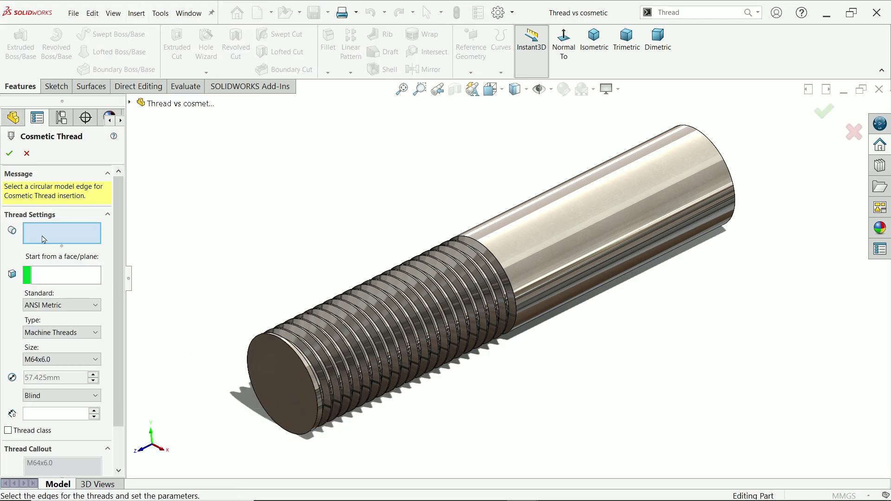
middle_drag(552, 146, 388, 312)
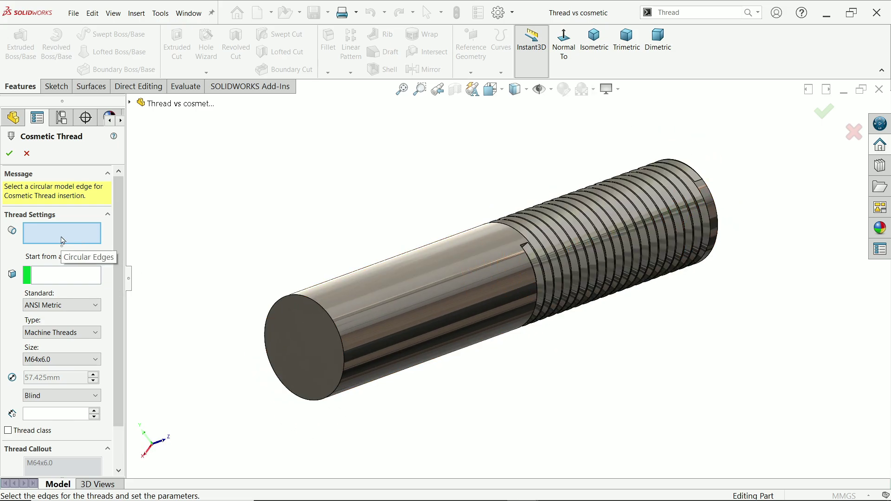
click(333, 323)
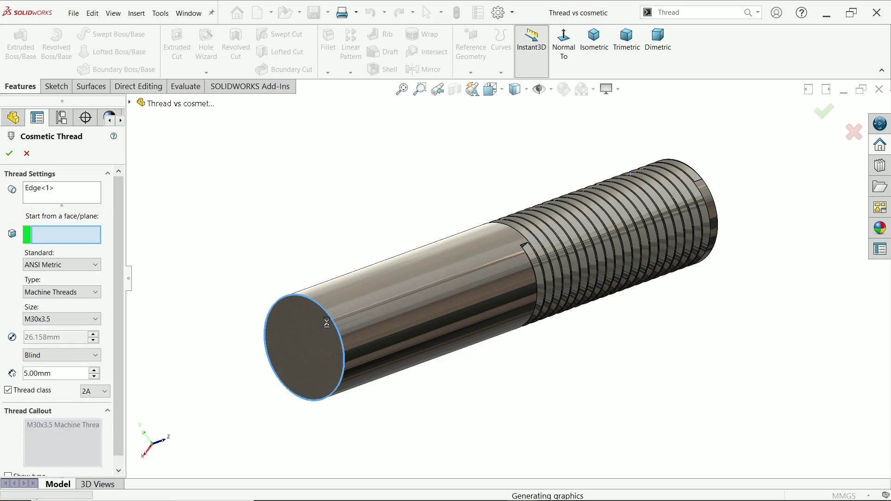
Specify the cosmetic thread as ANSI Metric, Machine Threads, size M30x3.5, with a Blind end condition
click(64, 266)
click(64, 266)
click(59, 292)
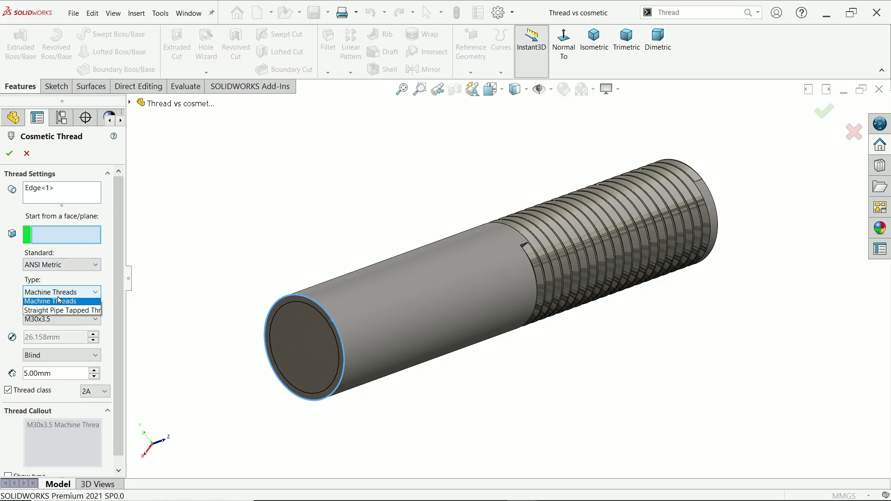
click(58, 300)
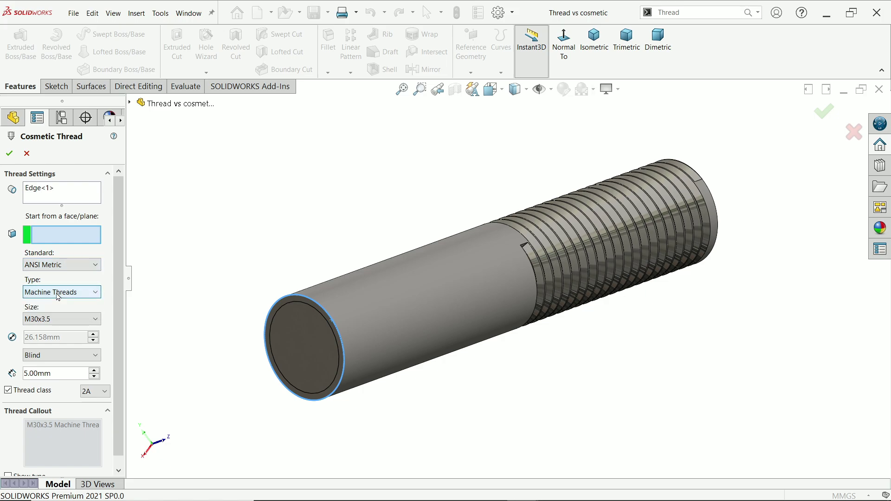
click(52, 320)
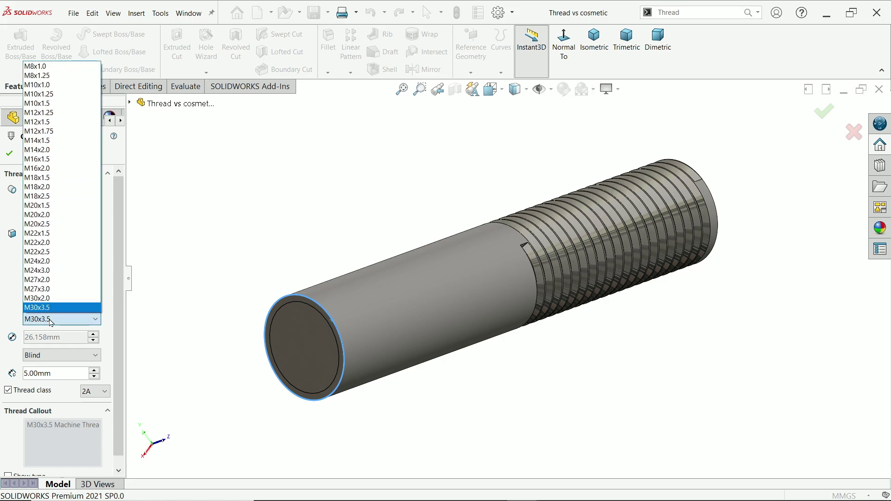
click(52, 321)
click(45, 355)
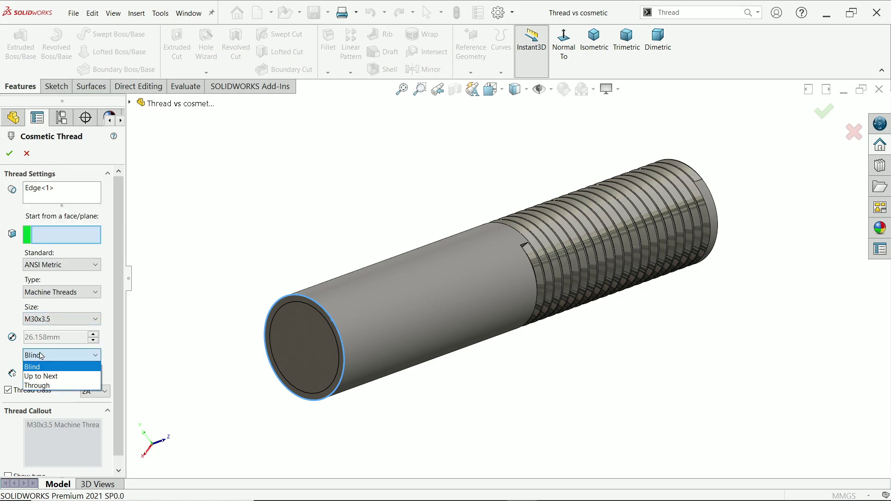
click(37, 367)
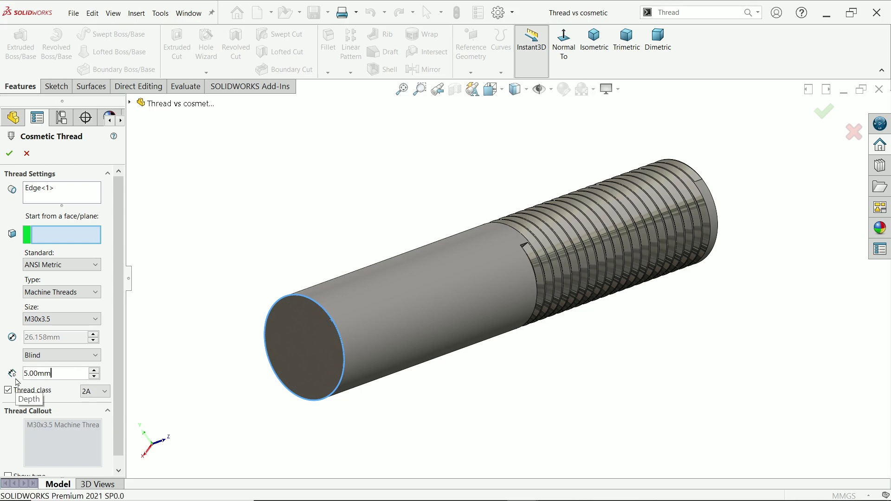
Set the cosmetic thread's blind depth to 70 mm
text(70)
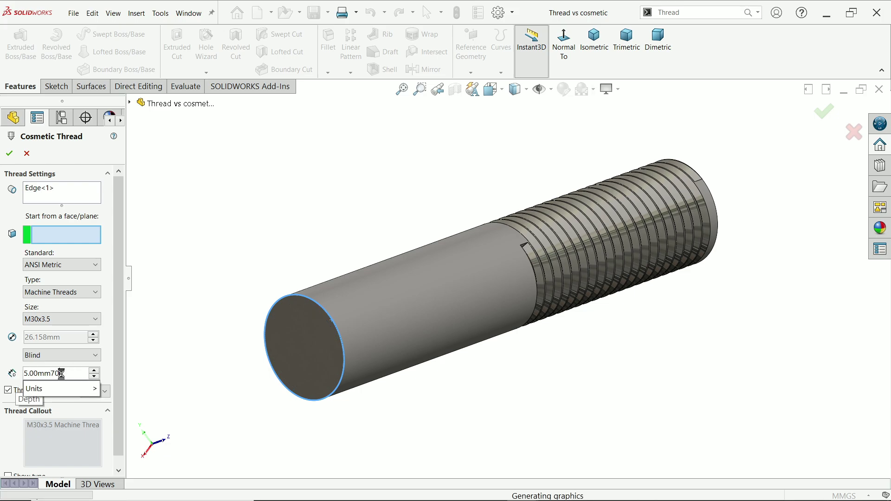
key(BackSpace)
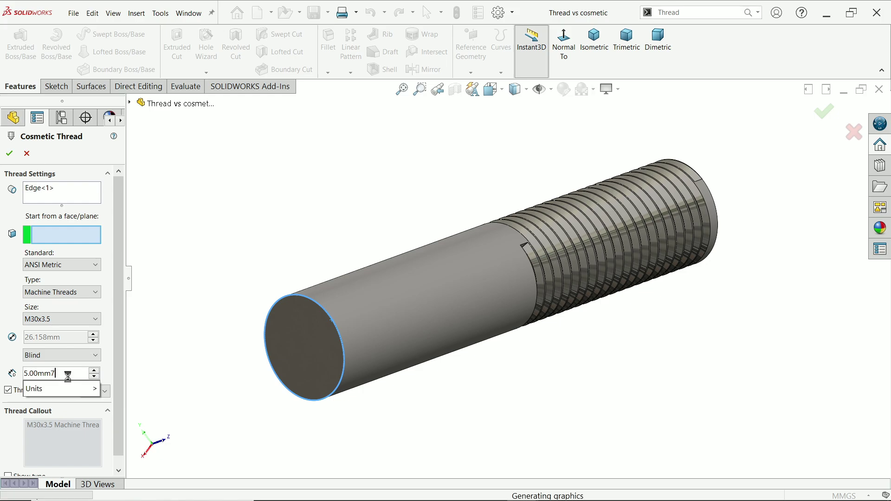
key(BackSpace)
key(BackSpace)
key(BackSpace)
key(BackSpace)
key(BackSpace)
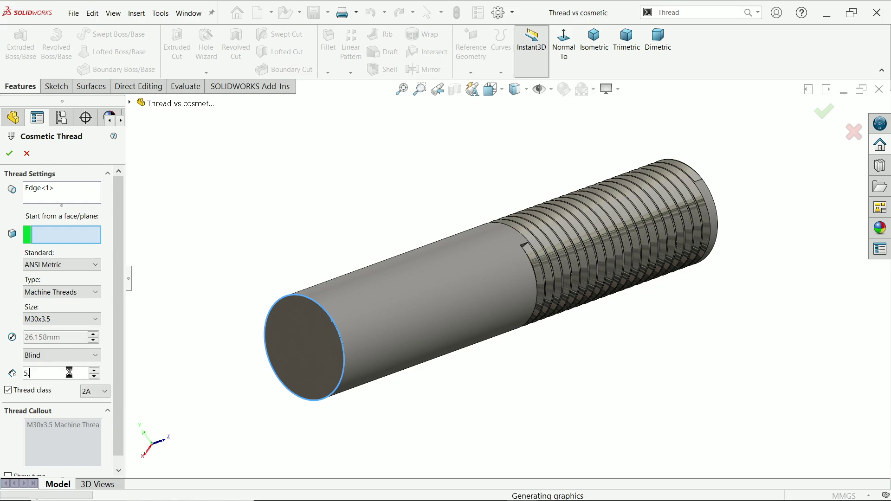
key(BackSpace)
key(BackSpace)
text(70)
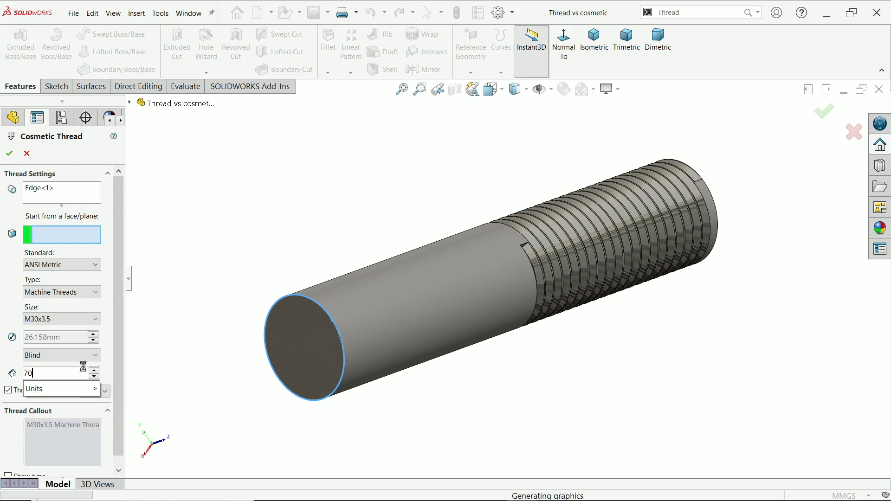
key(Return)
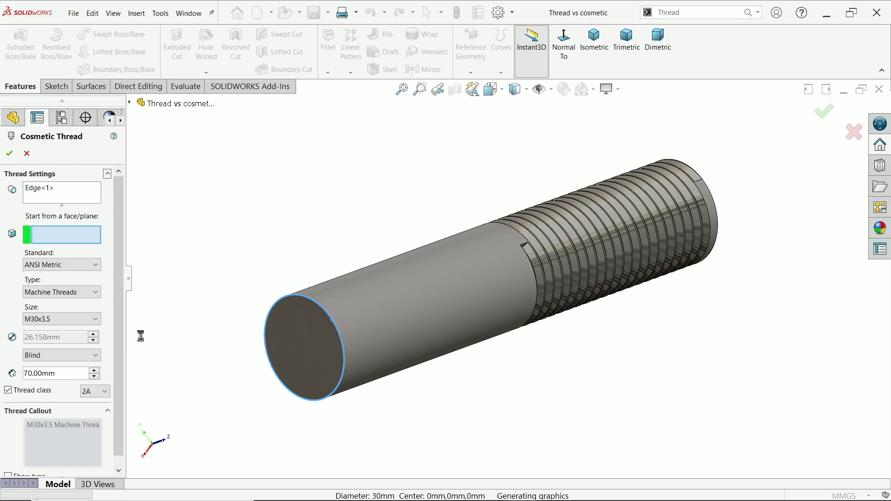
Keep thread class 2A, enable showing the type in the thread callout, and finish the cosmetic thread
click(96, 392)
click(92, 402)
scroll(120, 433, down, 1)
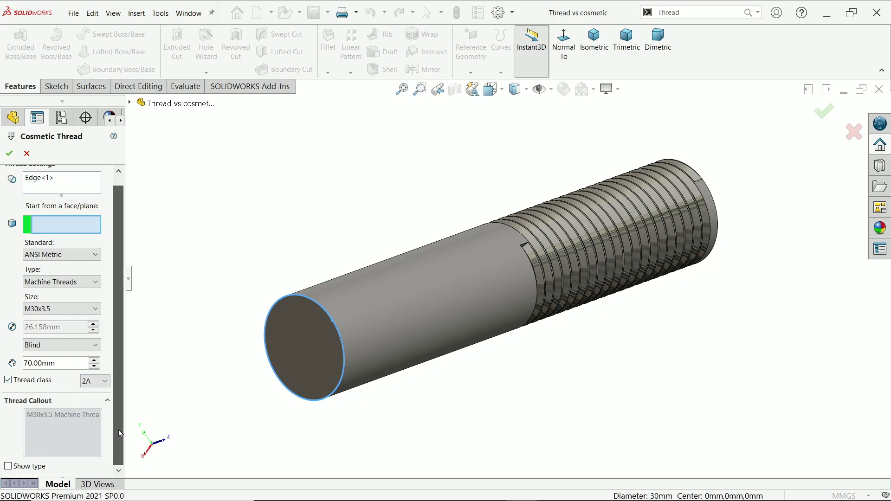
click(7, 466)
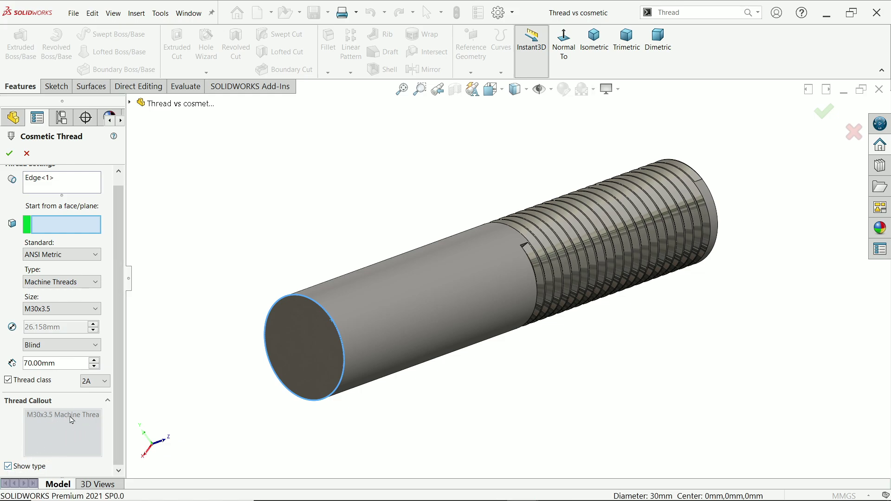
click(10, 153)
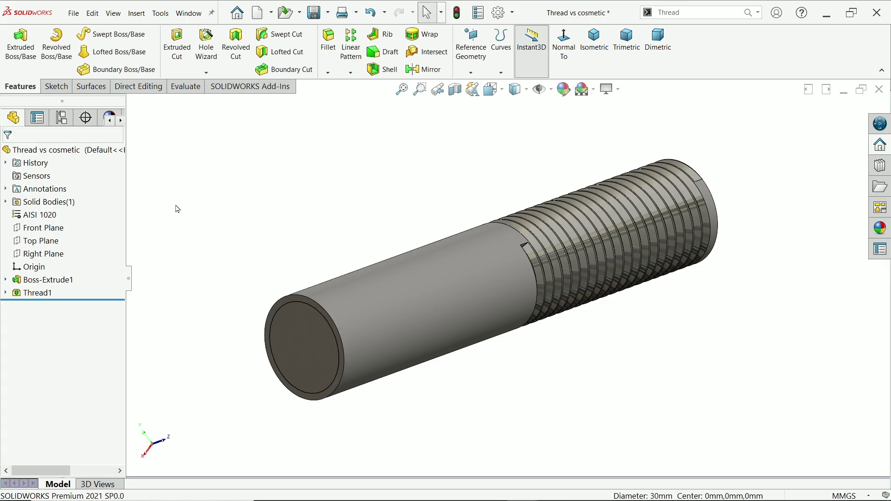
Turn on shaded cosmetic threads in the part's Detailing document properties
middle_drag(413, 271, 386, 283)
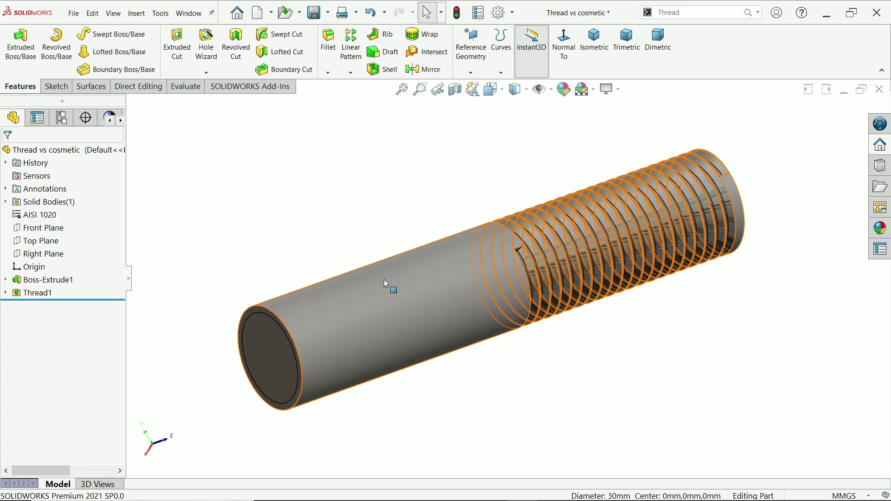
click(498, 13)
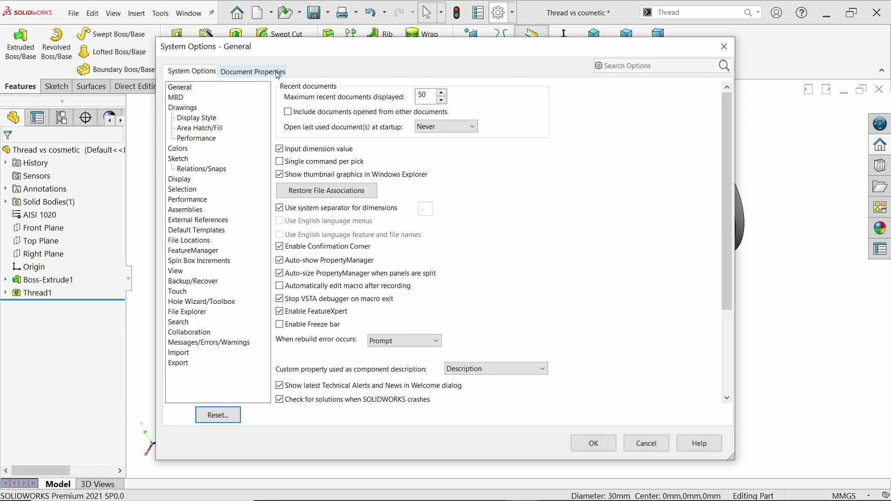
click(276, 72)
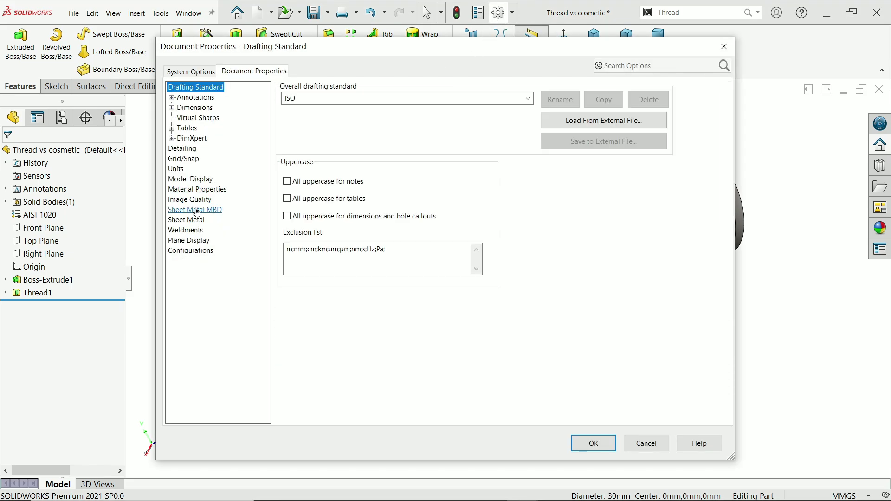
click(182, 148)
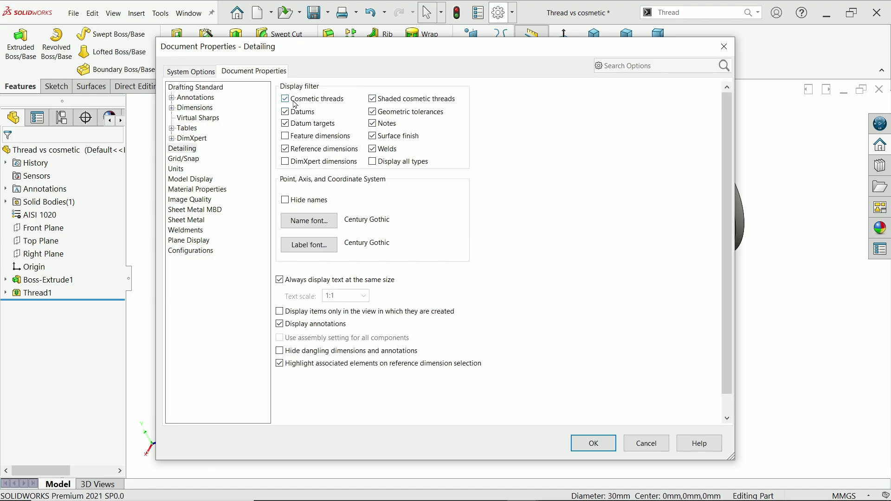
click(595, 446)
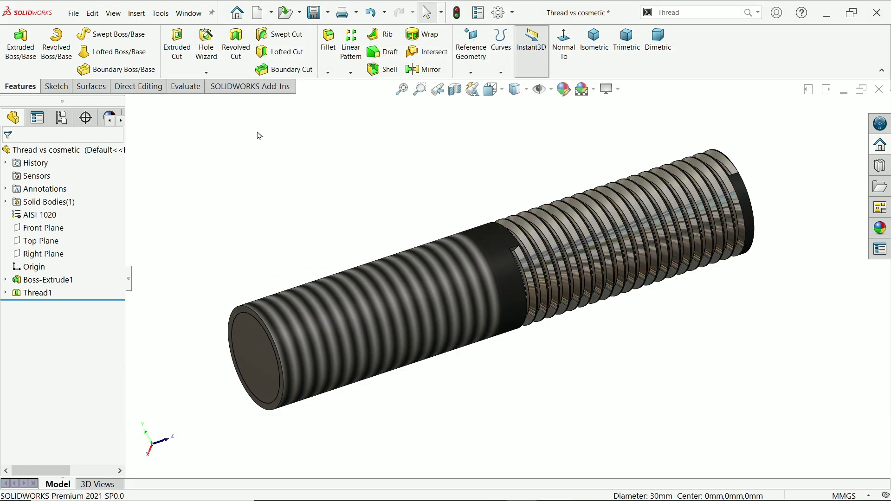
Switch to the rod's drawing sheet and view the updated Top view up close
click(187, 19)
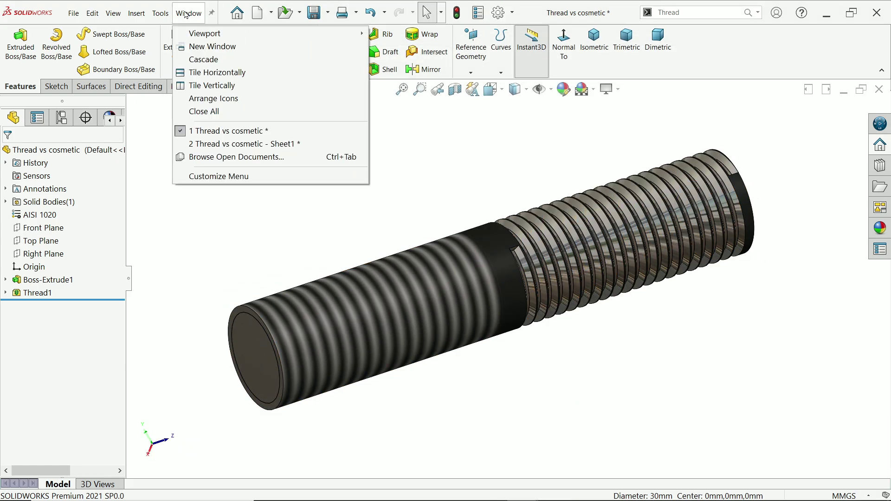
click(206, 144)
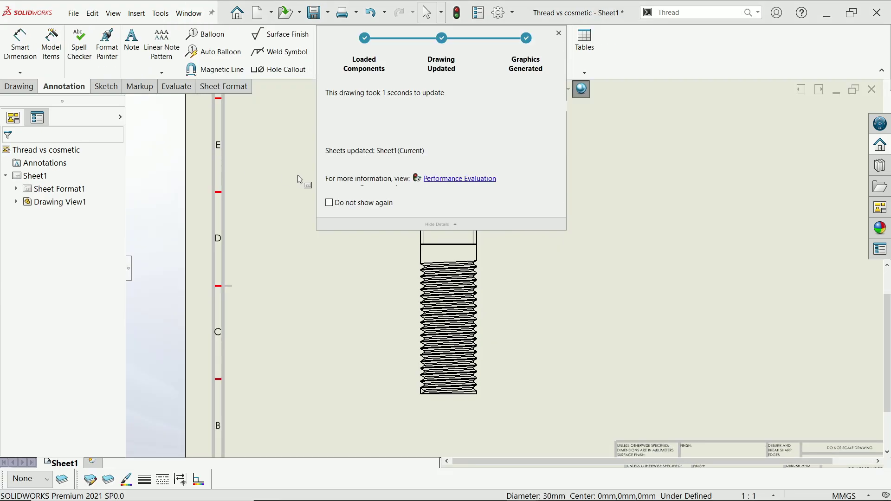
scroll(473, 205, down, 2)
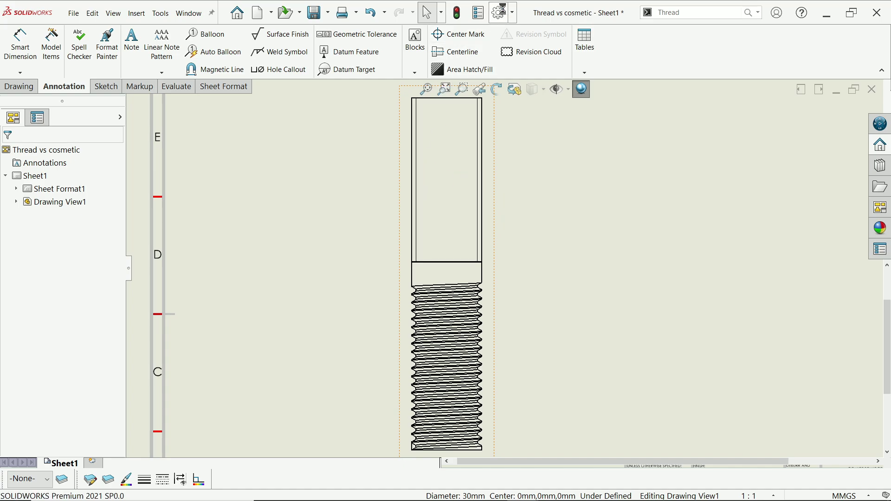
Set the Cosmetic Thread line font style to Dashed in the drawing's document properties
click(499, 11)
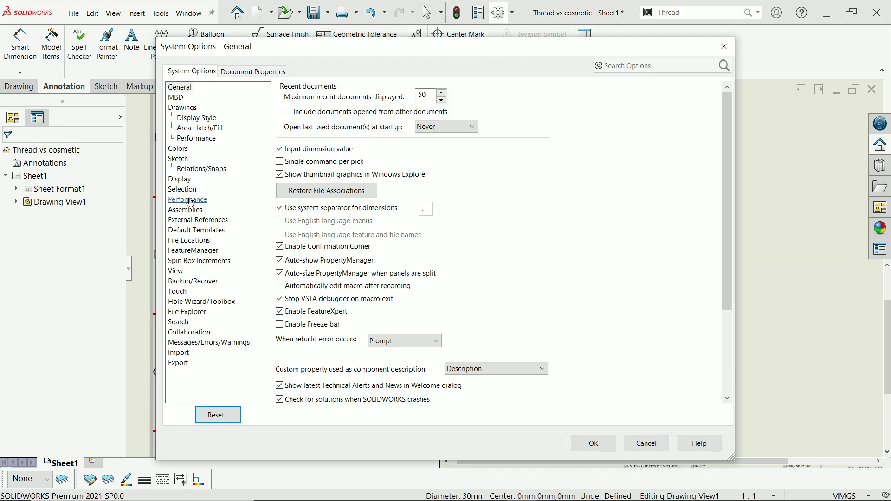
click(260, 73)
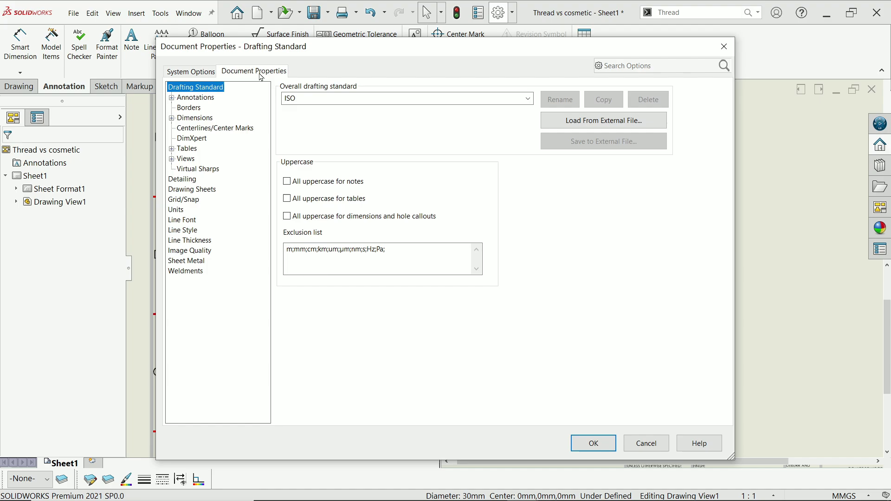
click(183, 220)
click(325, 156)
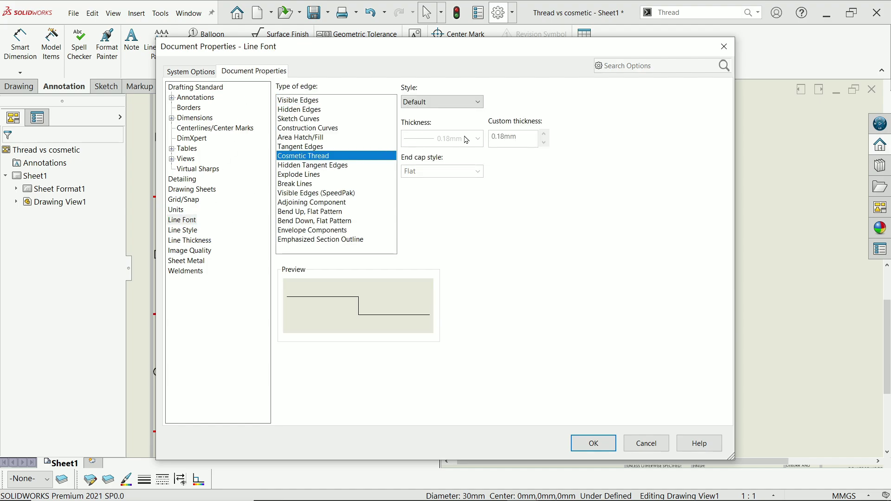
click(464, 102)
click(446, 128)
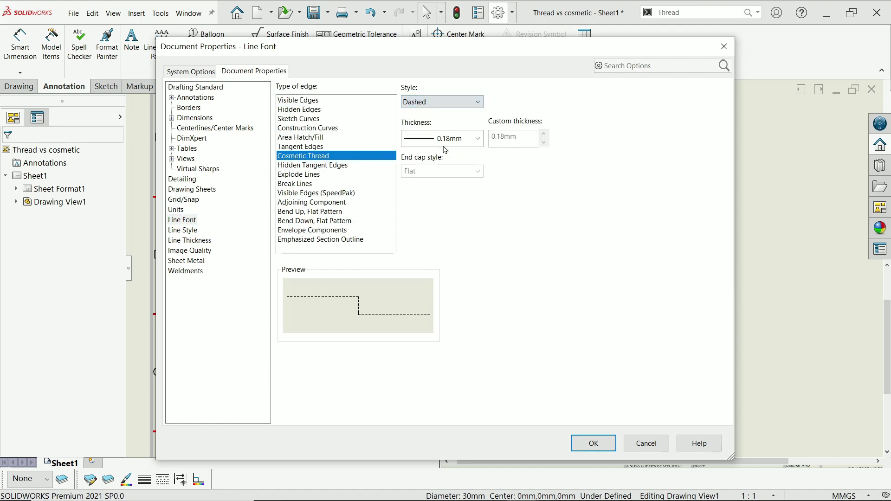
click(593, 443)
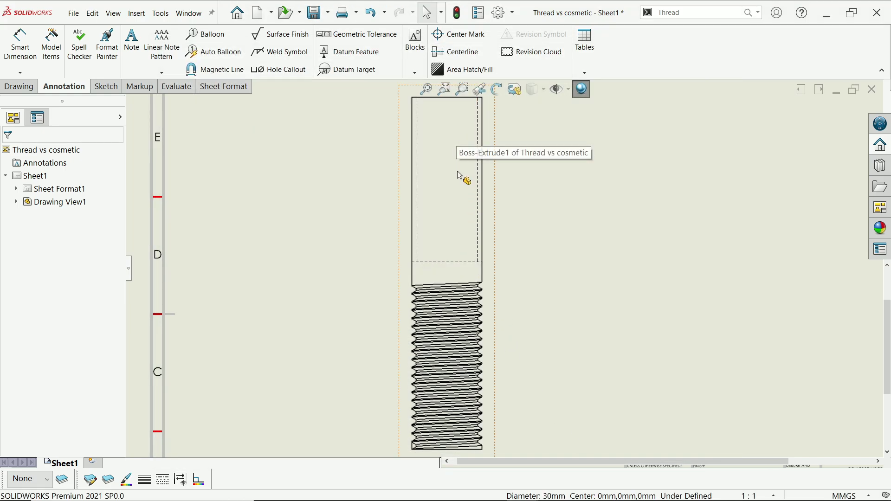
Dimension the cosmetic thread's diameter in the Top view and place its thread callout above and to the right of the rod
scroll(503, 263, up, 3)
scroll(503, 263, down, 2)
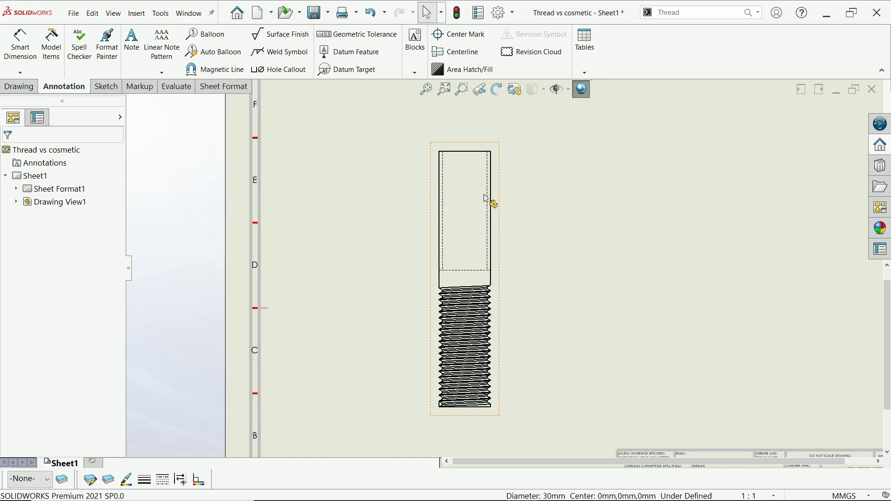
scroll(490, 200, down, 1)
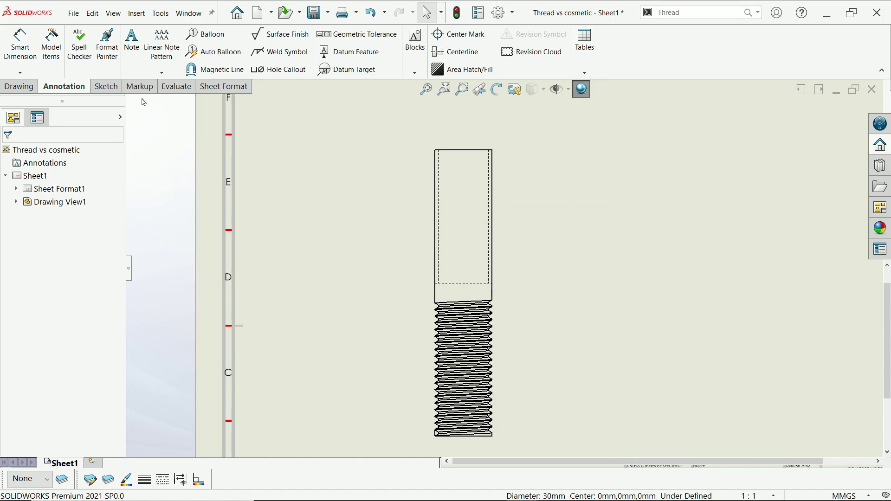
click(20, 44)
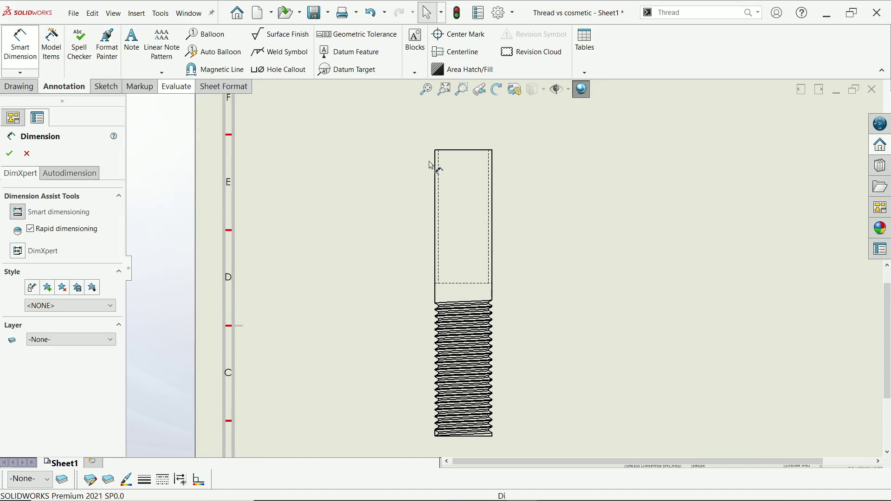
click(437, 186)
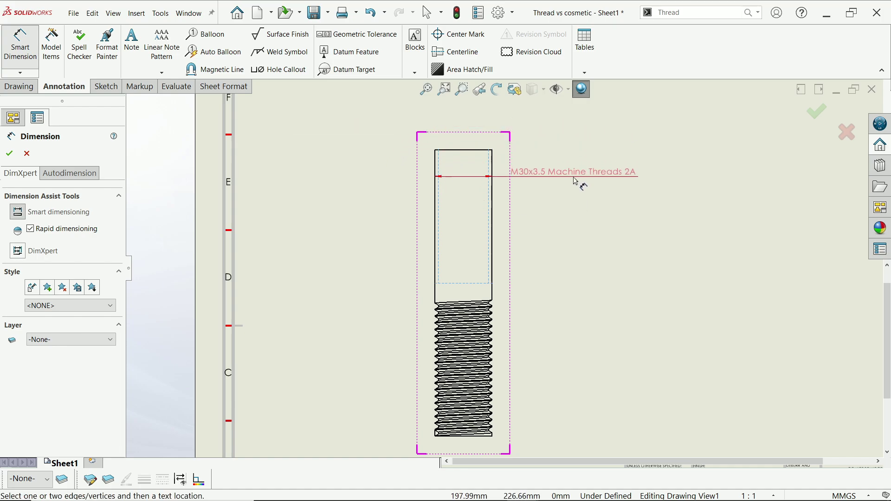
click(576, 178)
scroll(115, 251, down, 3)
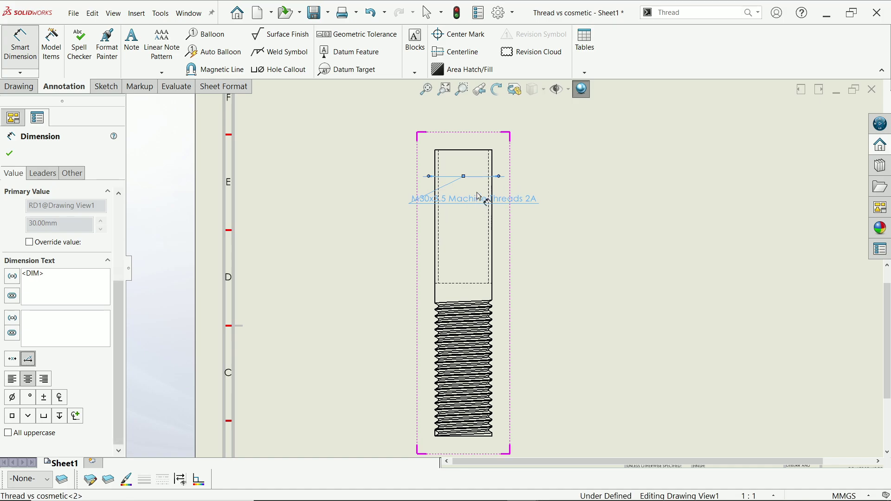
drag(483, 199, 579, 133)
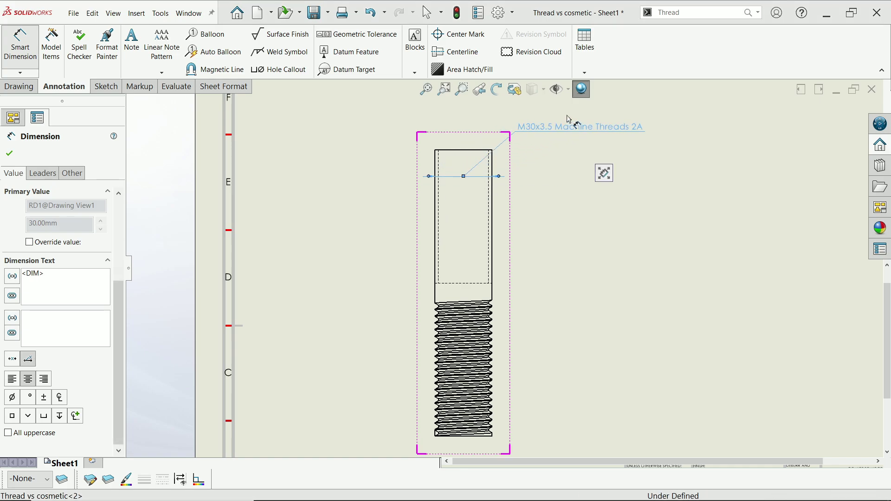
scroll(600, 173, down, 3)
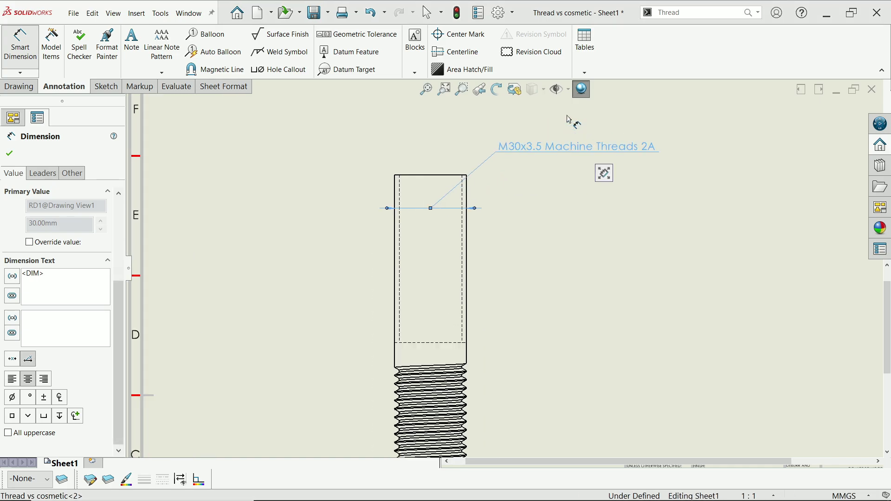
click(9, 155)
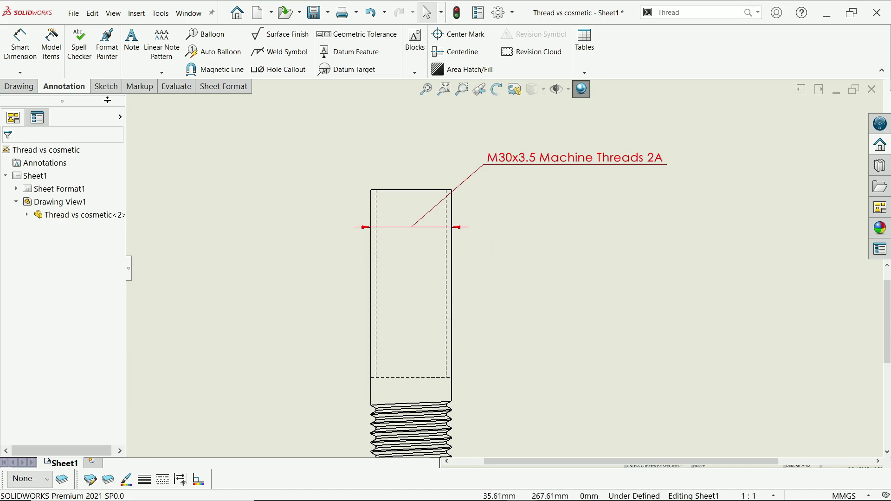
Dimension the cosmetic thread's length, placing the dimension to the left of the rod
click(20, 54)
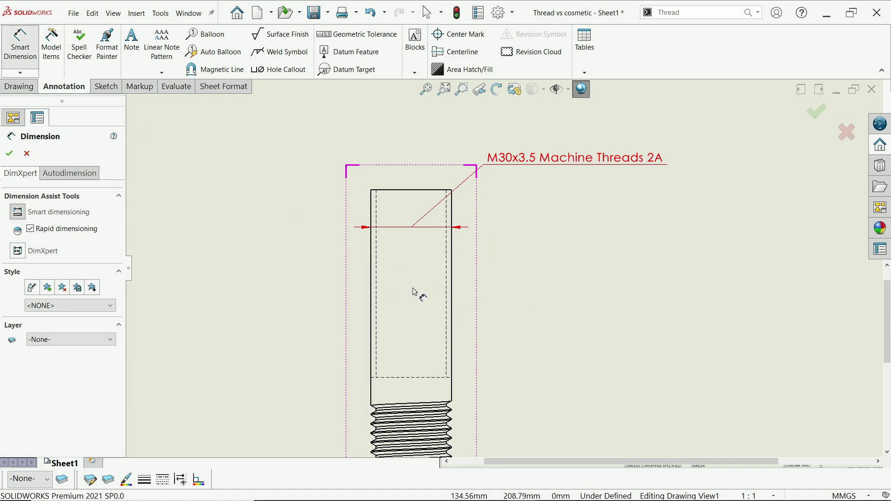
click(378, 294)
click(326, 288)
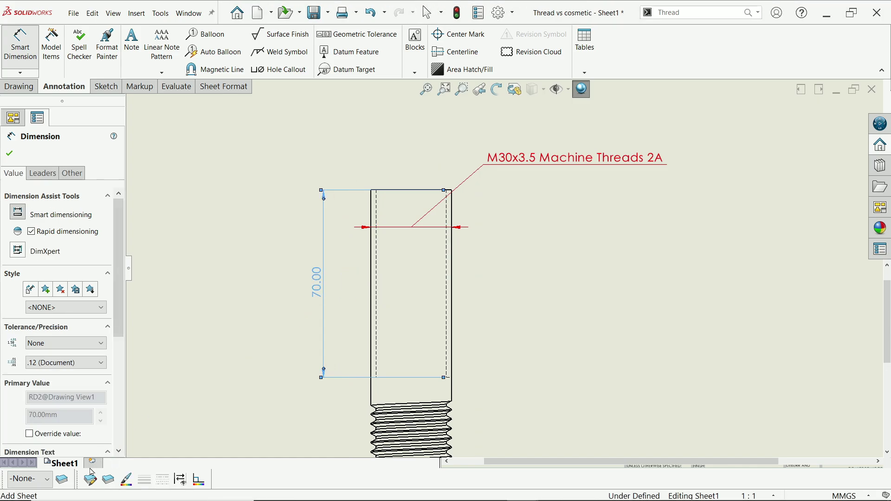
Set the thread length dimension's line colour to black and close the dimension settings
click(129, 483)
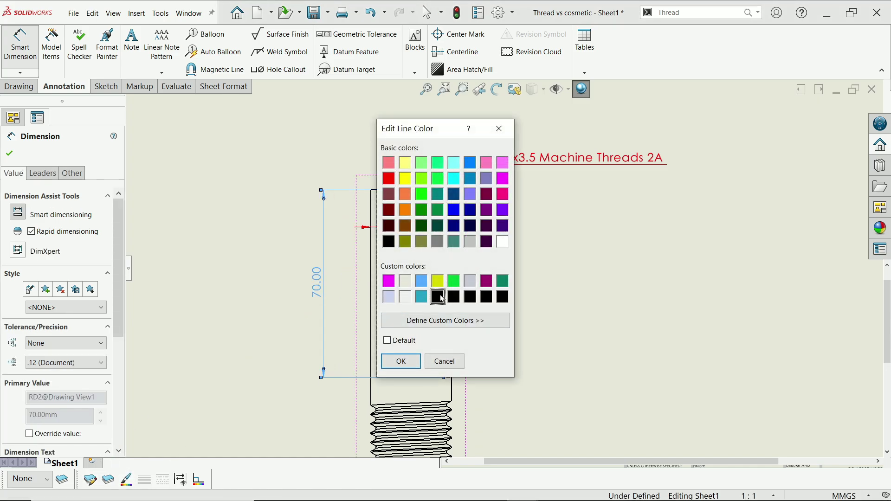
click(401, 362)
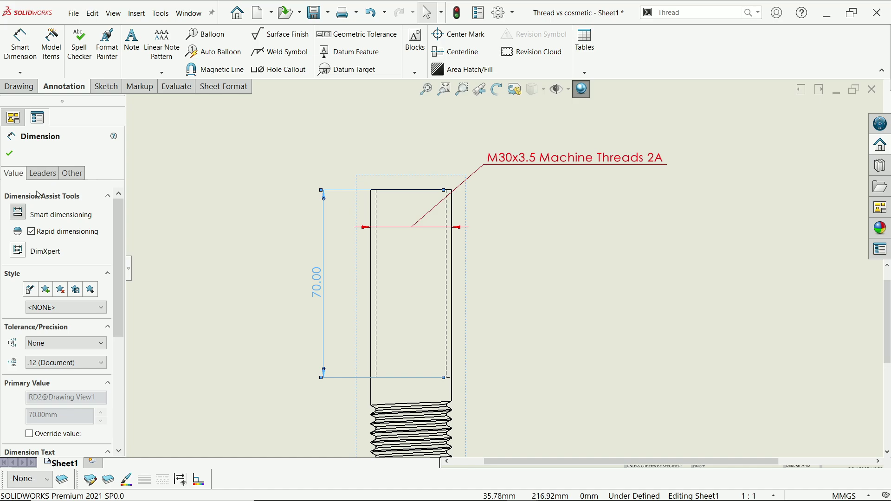
click(9, 154)
scroll(519, 249, up, 2)
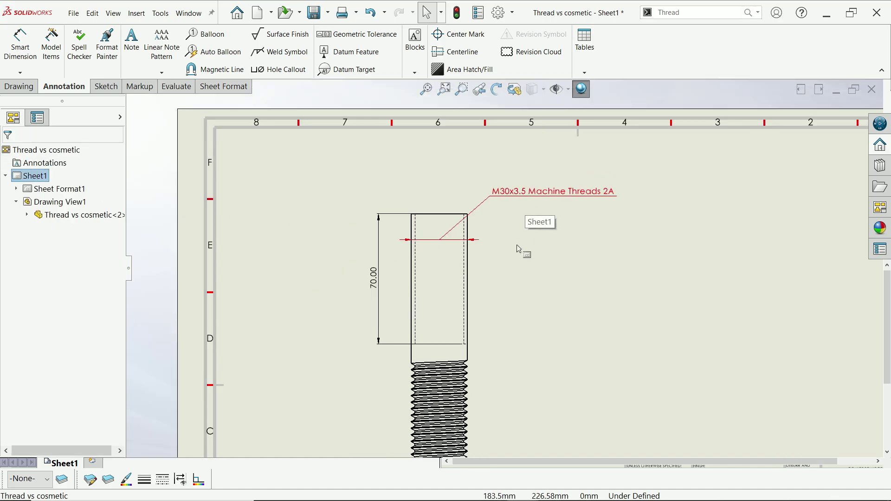
scroll(493, 348, up, 2)
scroll(489, 318, down, 4)
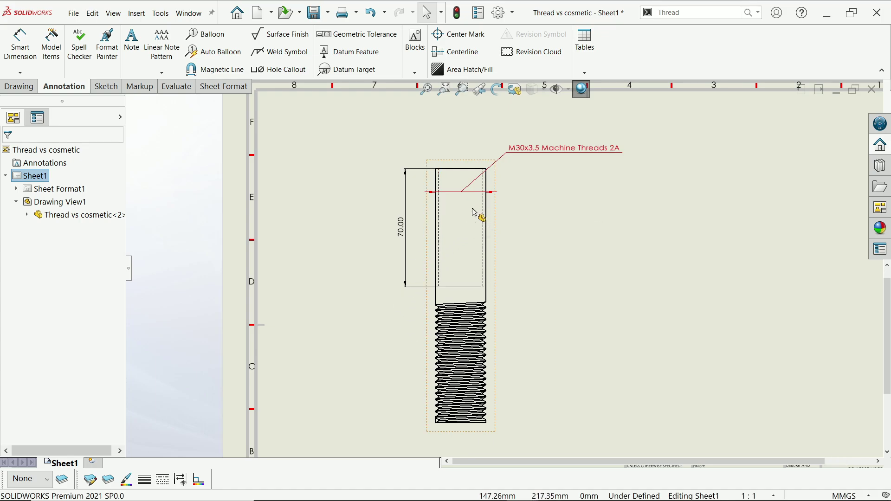
Refresh the view palette and place an Isometric view of the rod on the sheet to the right of the dimensioned view
scroll(475, 214, down, 1)
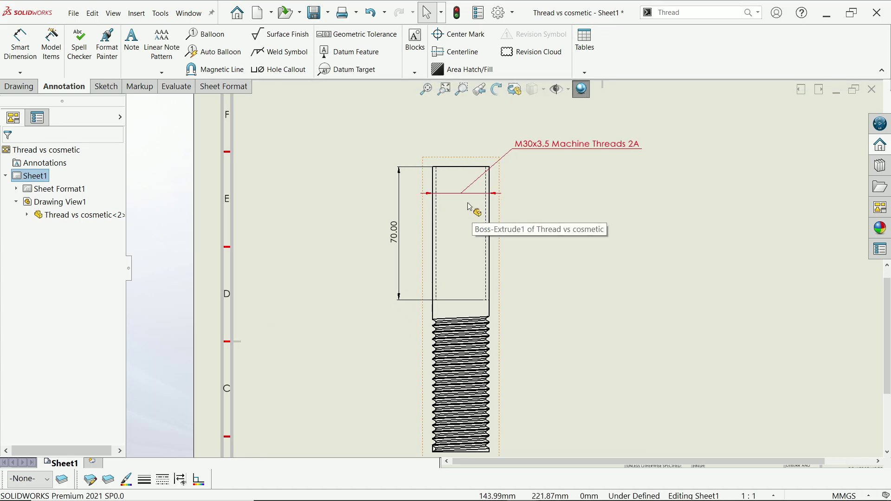
scroll(492, 279, up, 3)
scroll(517, 284, down, 3)
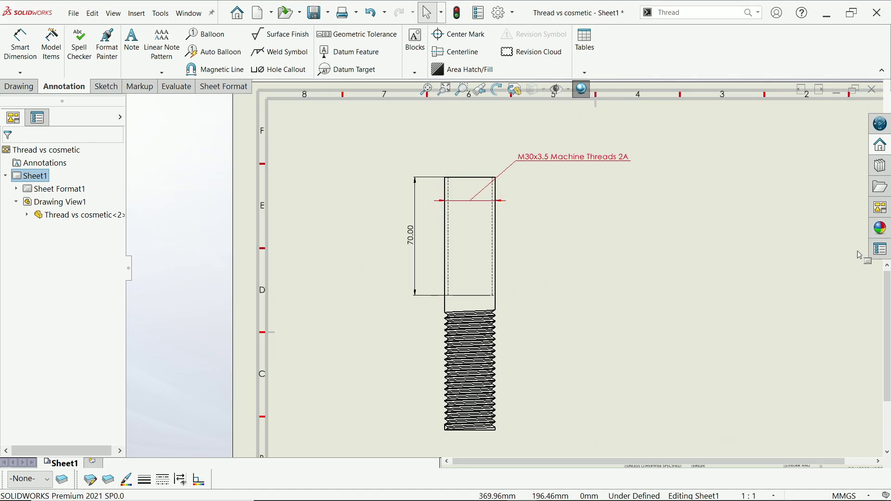
click(880, 207)
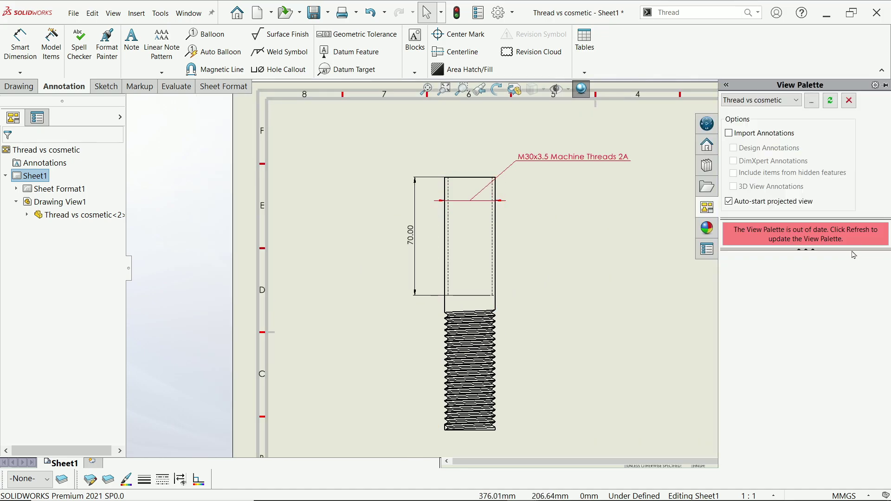
click(831, 101)
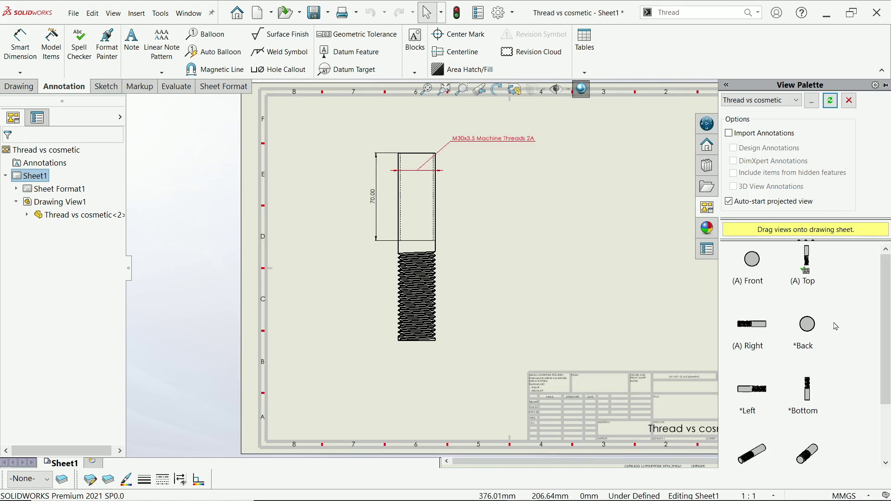
scroll(878, 346, down, 5)
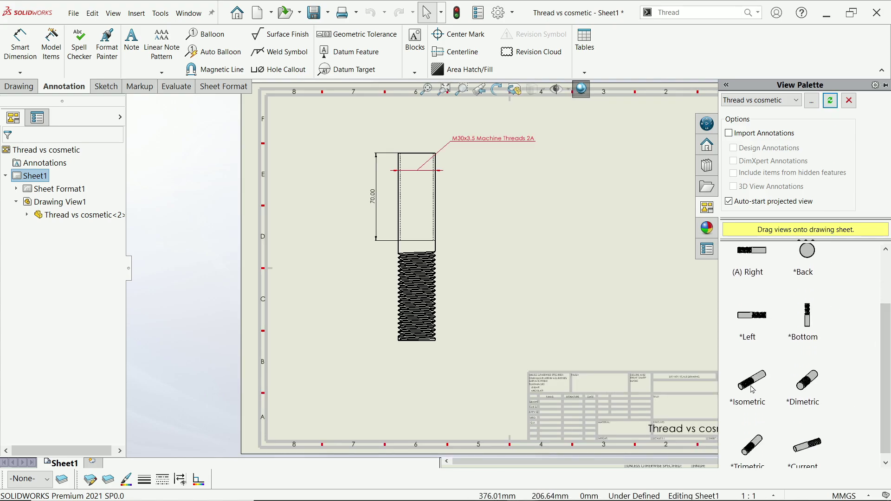
mouse_move(747, 378)
mouse_down()
mouse_move(611, 304)
mouse_move(613, 217)
mouse_up()
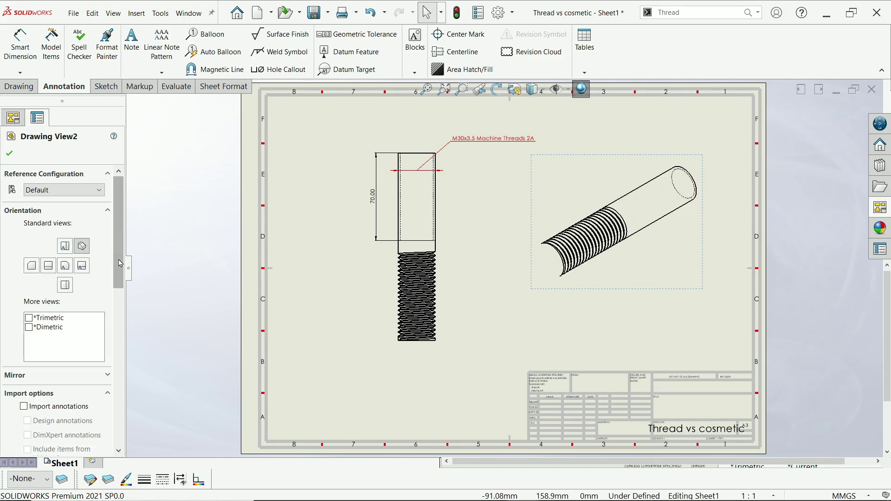
Set the isometric view to Shaded With Edges in high quality, with high-quality cosmetic thread display, and accept the settings
scroll(113, 329, down, 3)
click(79, 407)
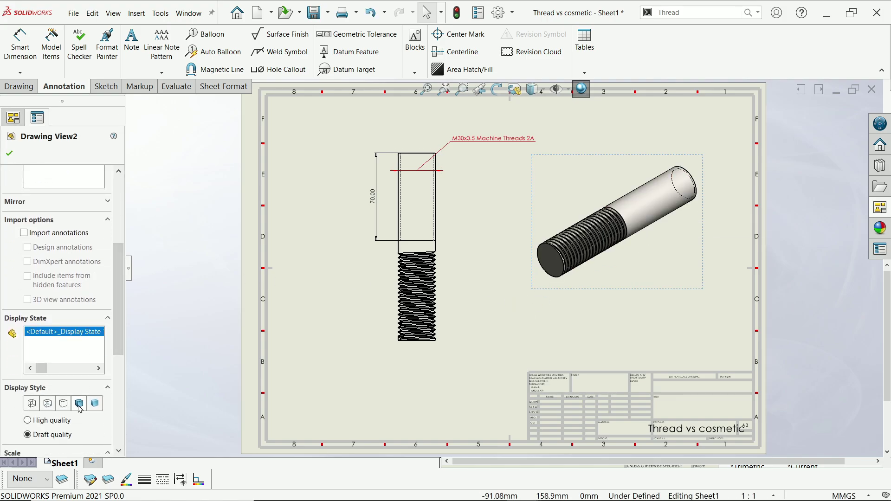
click(50, 422)
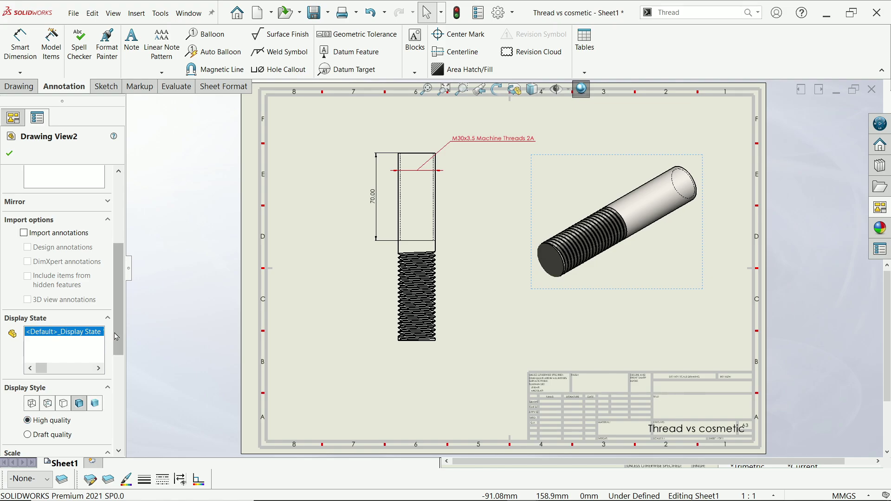
drag(118, 343, 119, 421)
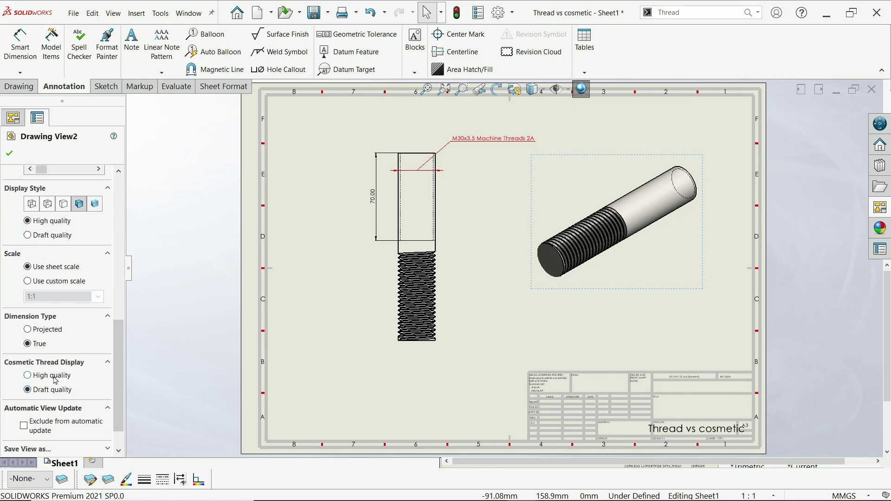
click(10, 153)
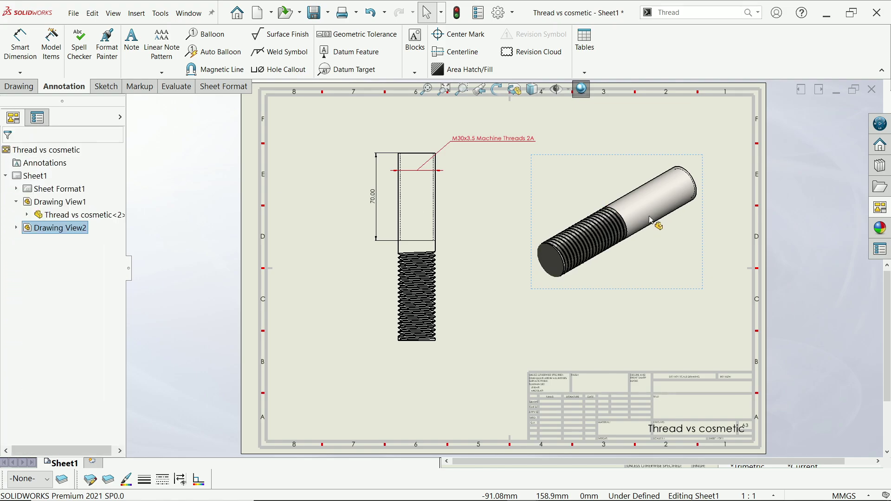
Enable shaded cosmetic threads in the Detailing section of the drawing's document properties
scroll(651, 221, down, 3)
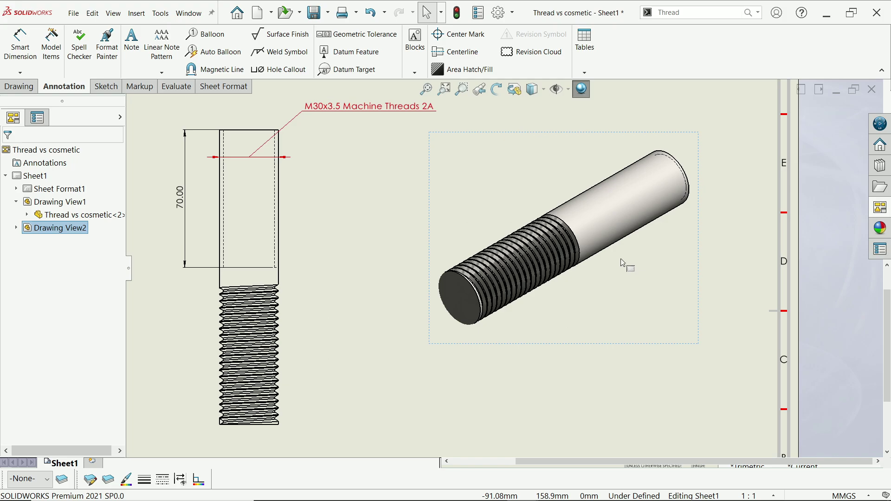
click(499, 14)
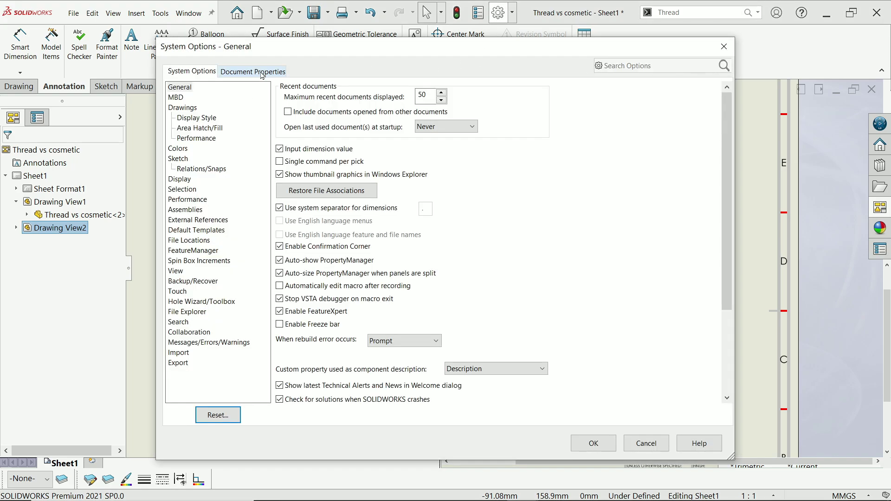
click(253, 71)
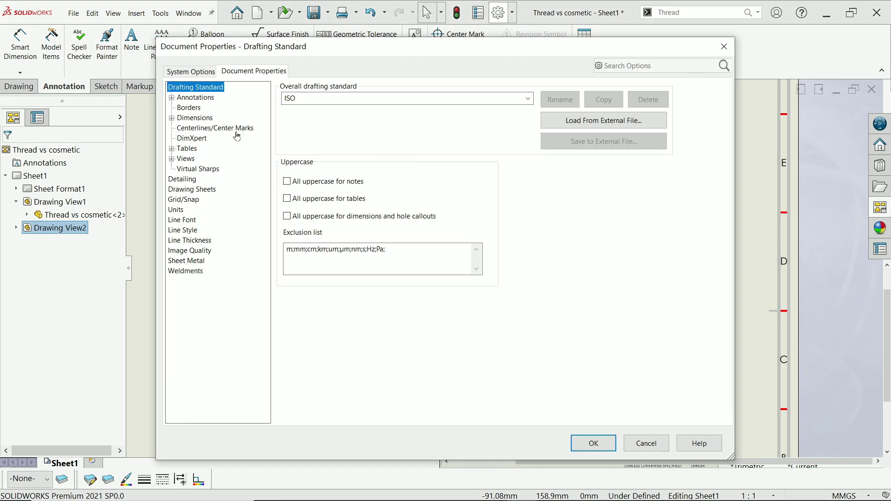
click(186, 180)
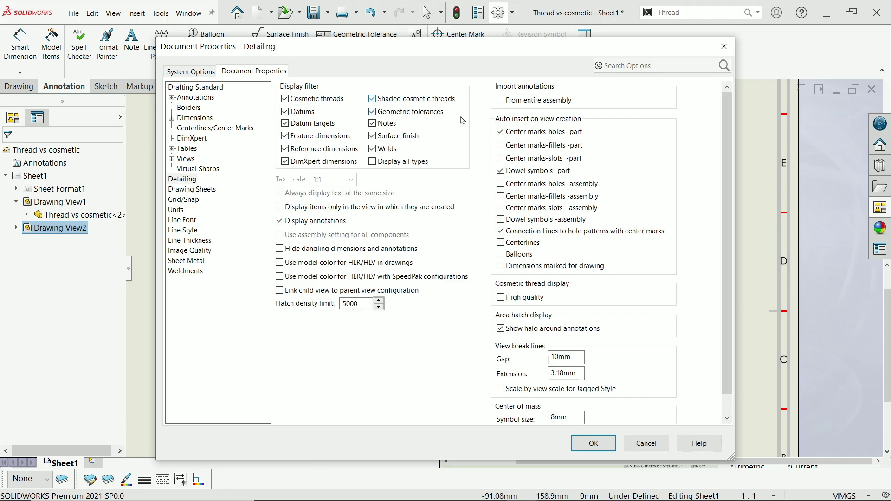
click(586, 442)
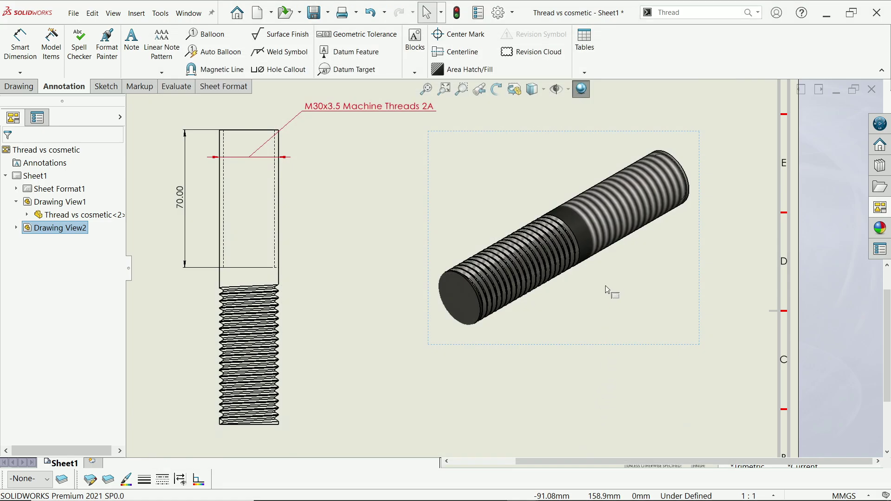
Switch to the rod's part document and set the cosmetic thread's blind depth to 50 mm
scroll(606, 290, up, 3)
scroll(619, 234, down, 3)
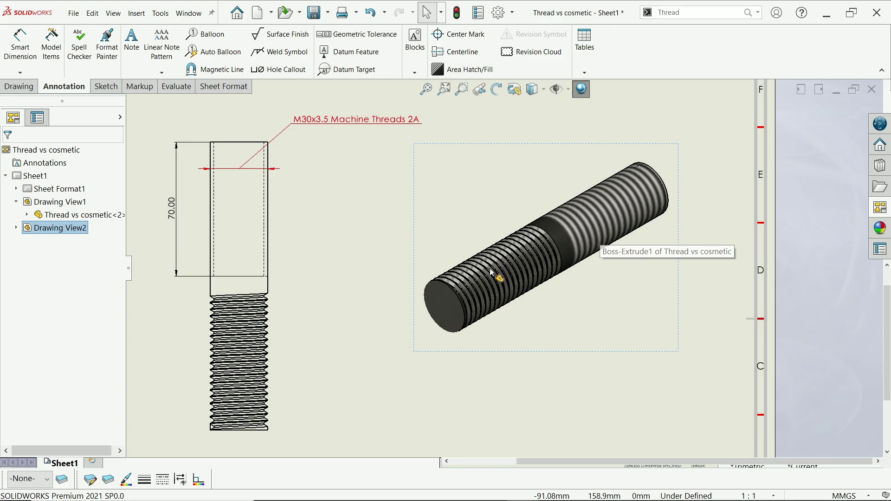
scroll(438, 229, up, 1)
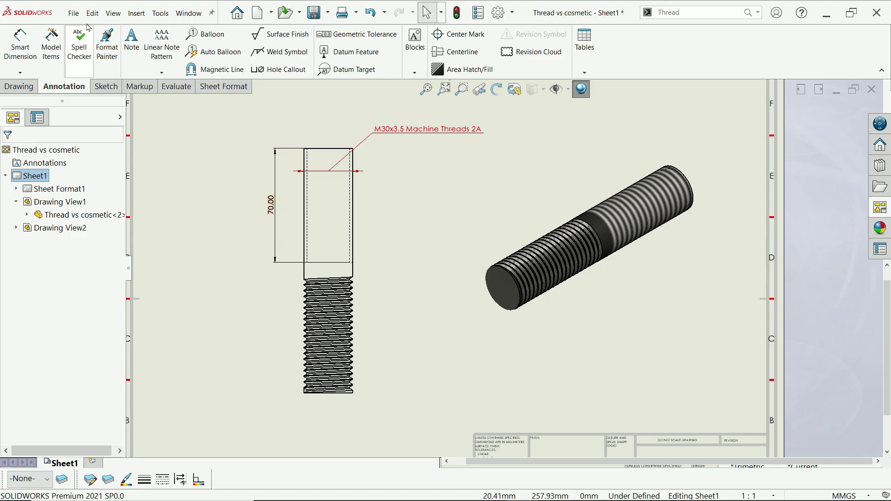
click(188, 13)
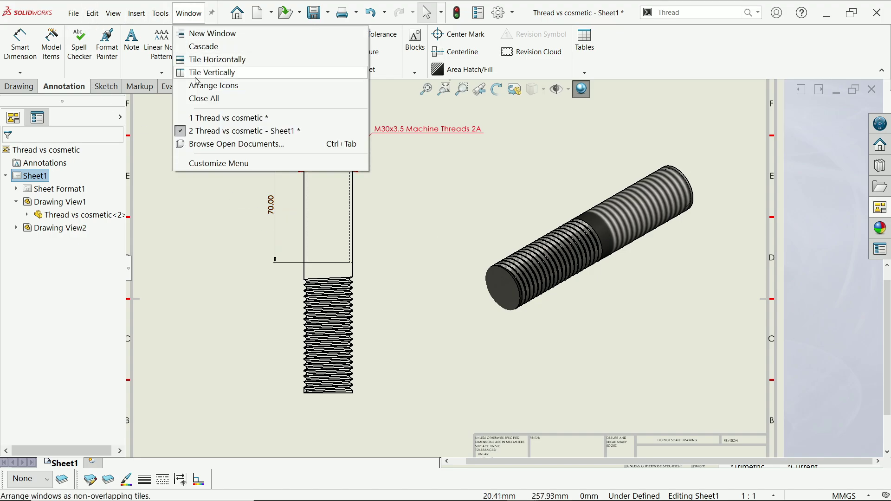
click(204, 122)
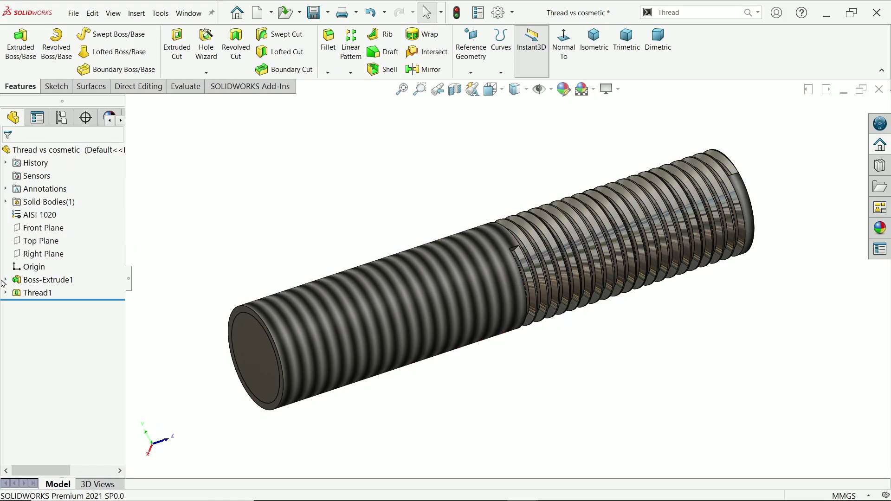
click(6, 280)
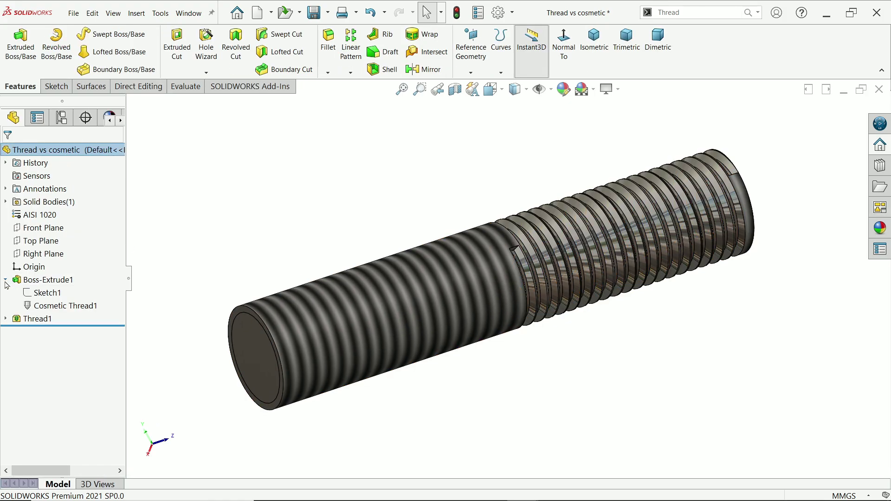
click(47, 305)
click(41, 278)
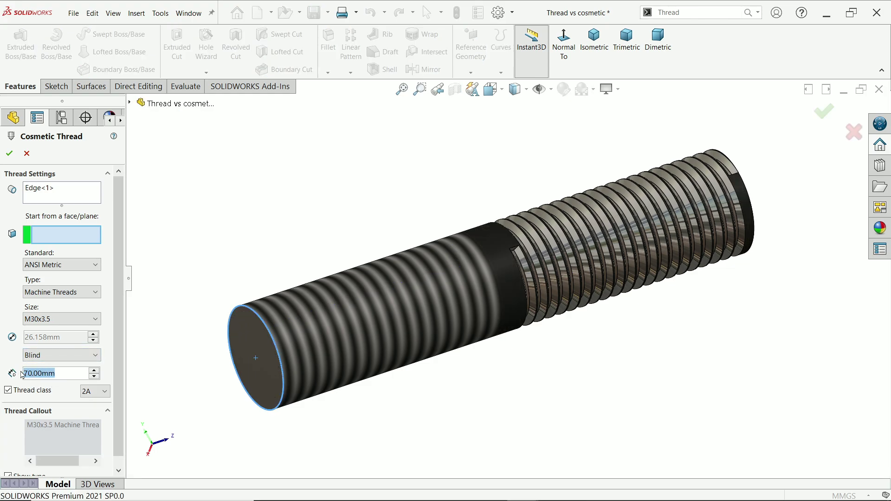
text(50)
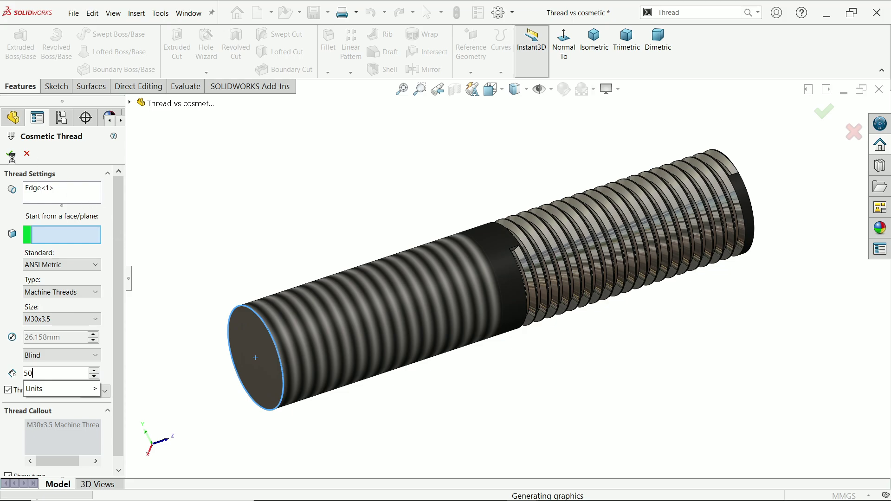
key(Return)
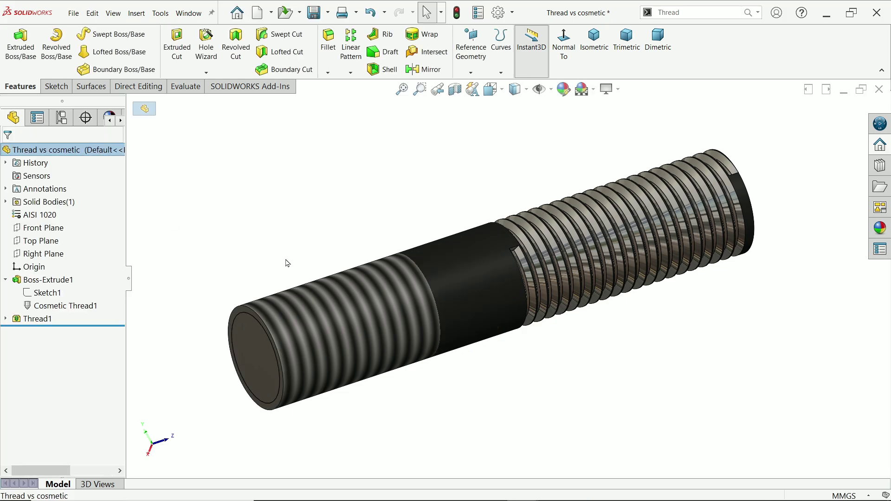
Return to the drawing sheet and check the cosmetic thread's length dimension and both views against the edited part
click(188, 12)
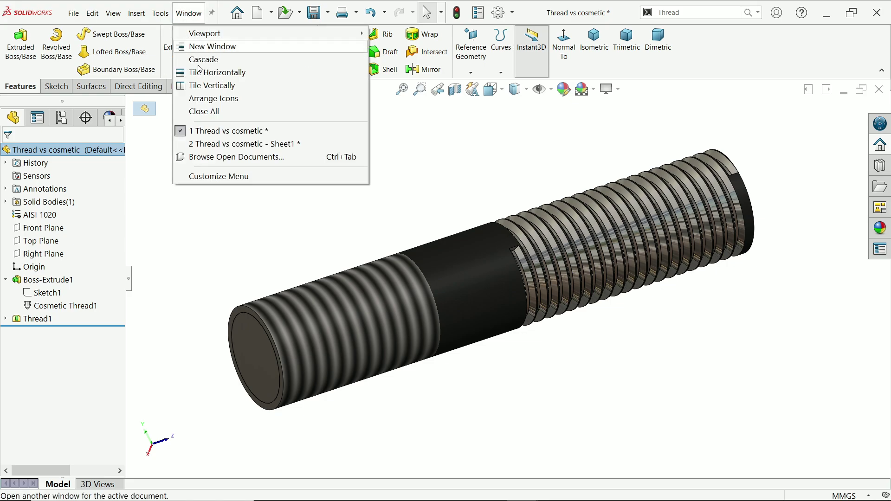
click(210, 145)
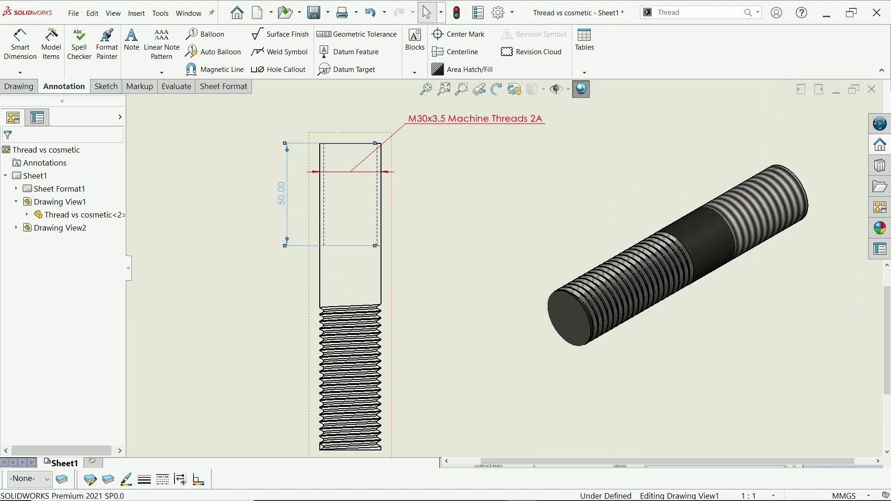
click(286, 201)
key(Escape)
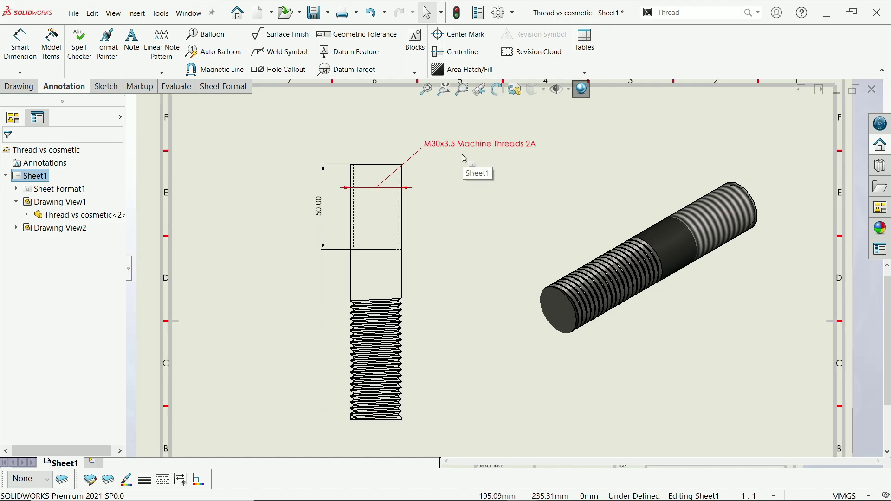
scroll(457, 238, up, 1)
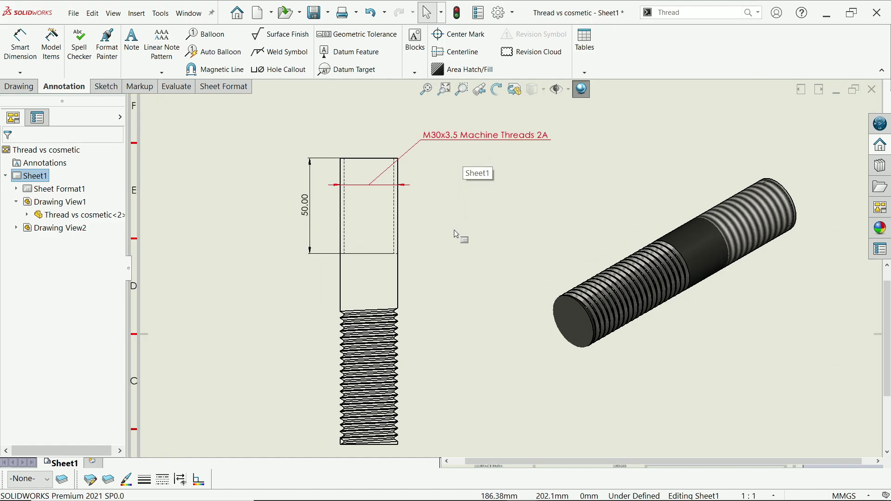